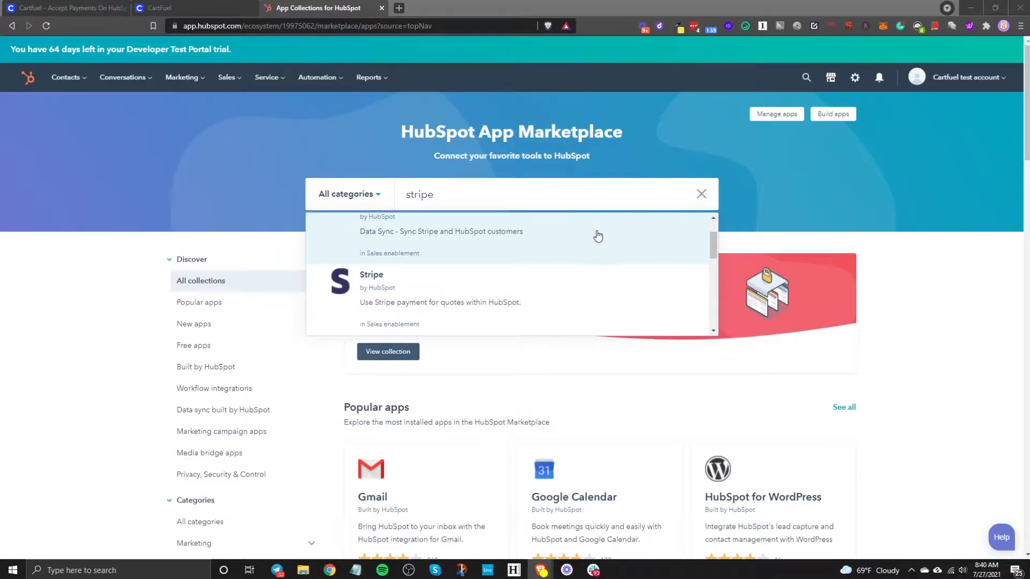
- Open the Stripe Data Sync app listing in the Marketplace and browse through it
{"action": "scroll", "coordinate": [435, 305], "scroll_direction": "up", "scroll_amount": 1}
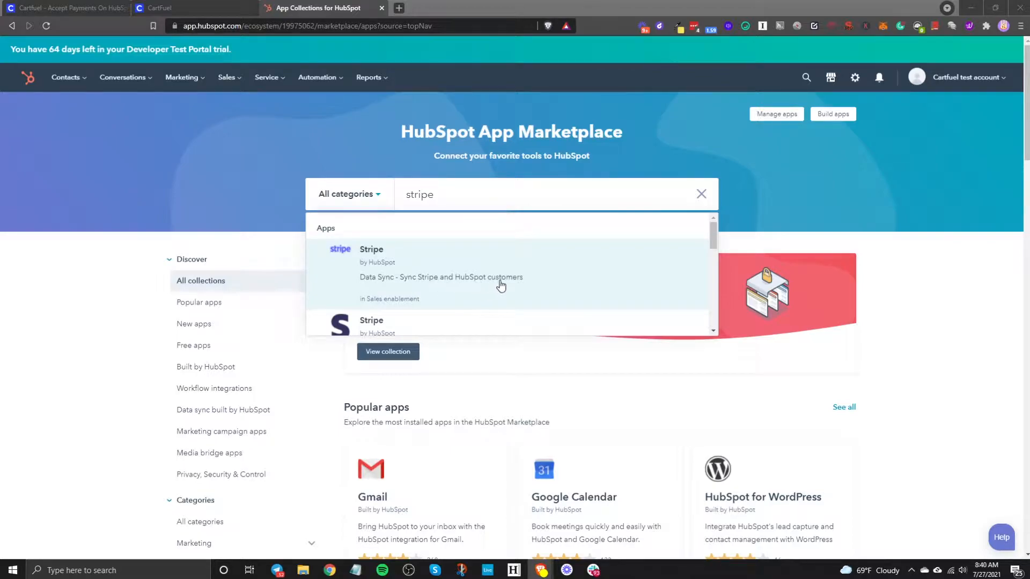
{"action": "scroll", "coordinate": [537, 279], "scroll_direction": "down", "scroll_amount": 2}
{"action": "scroll", "coordinate": [499, 271], "scroll_direction": "up", "scroll_amount": 2}
{"action": "scroll", "coordinate": [706, 242], "scroll_direction": "down", "scroll_amount": 1}
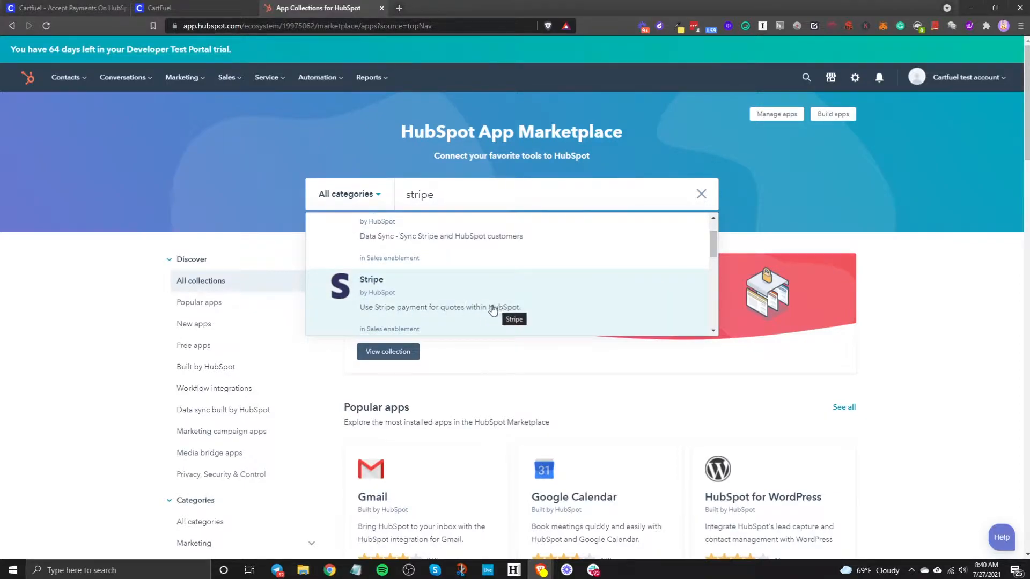
{"action": "left_click", "coordinate": [440, 242]}
{"action": "right_click", "coordinate": [441, 240]}
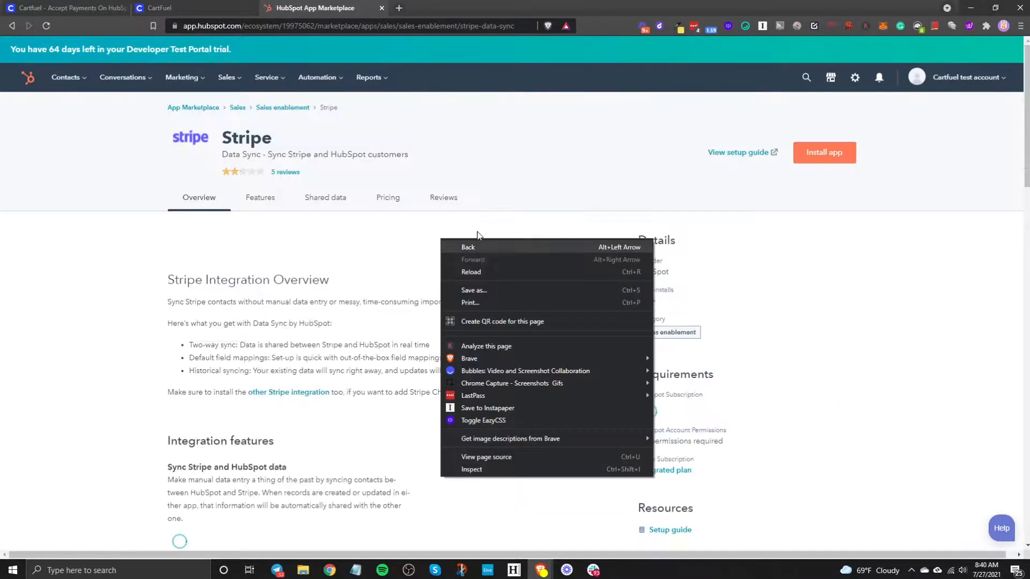
{"action": "left_click", "coordinate": [217, 231]}
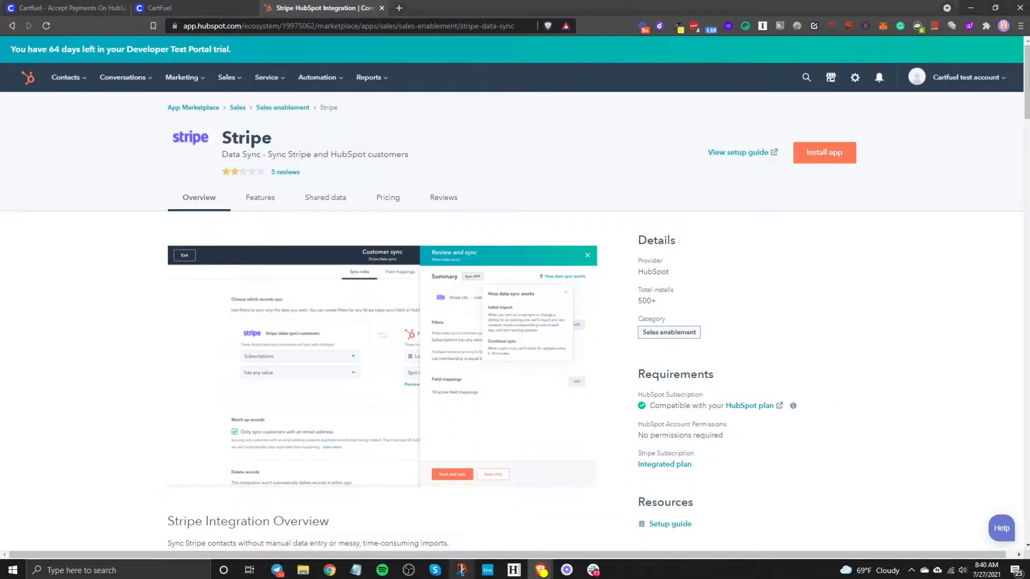
{"action": "scroll", "coordinate": [610, 331], "scroll_direction": "down", "scroll_amount": 8}
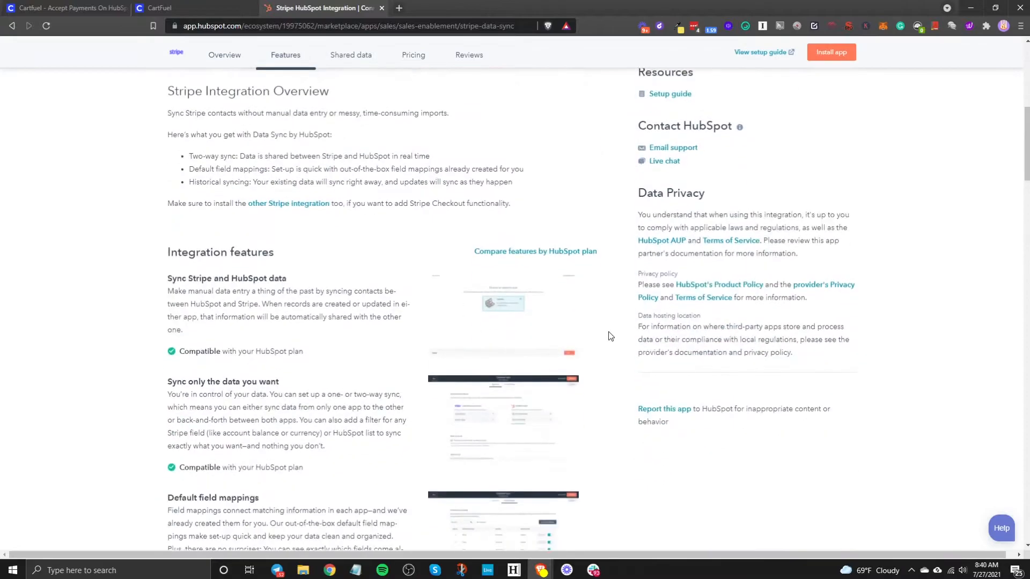
{"action": "scroll", "coordinate": [608, 331], "scroll_direction": "down", "scroll_amount": 4}
{"action": "scroll", "coordinate": [605, 330], "scroll_direction": "down", "scroll_amount": 4}
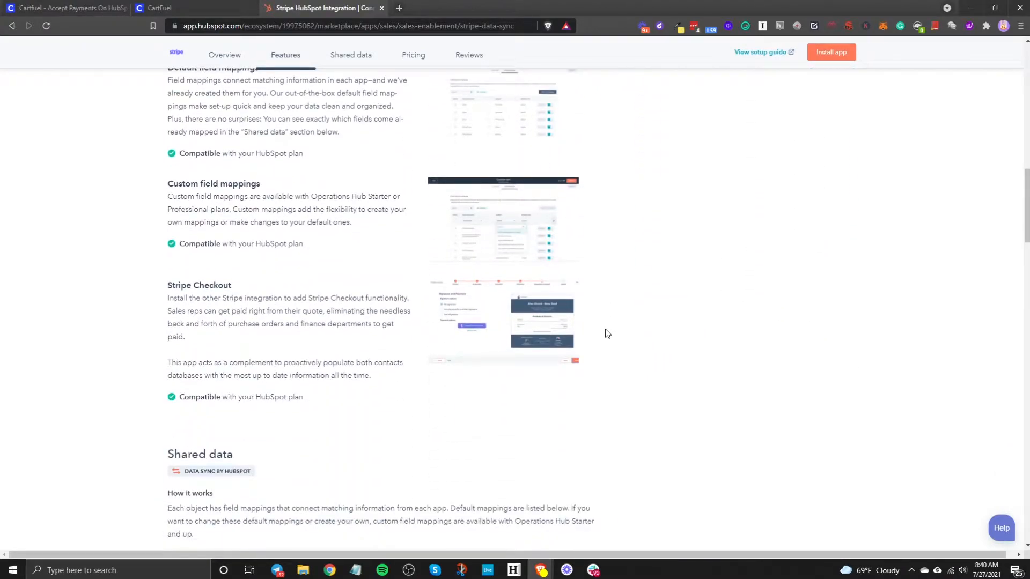
{"action": "scroll", "coordinate": [606, 330], "scroll_direction": "down", "scroll_amount": 2}
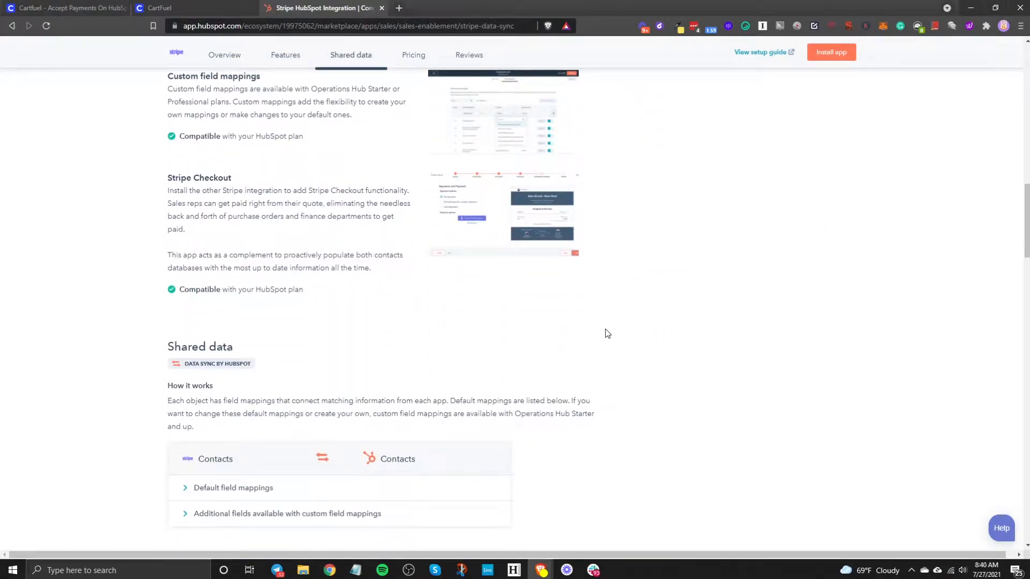
{"action": "scroll", "coordinate": [605, 328], "scroll_direction": "down", "scroll_amount": 4}
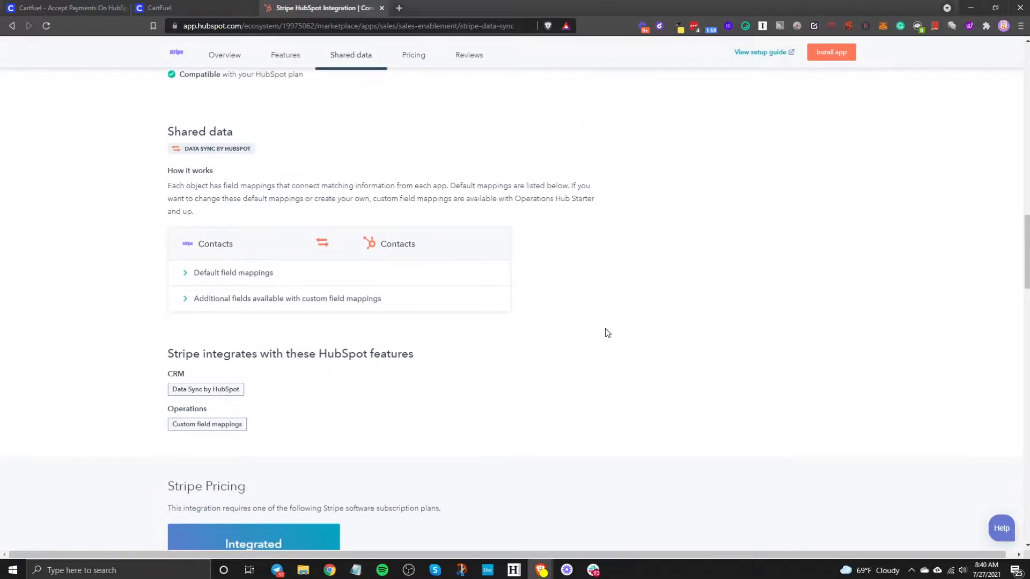
{"action": "scroll", "coordinate": [529, 283], "scroll_direction": "up", "scroll_amount": 6}
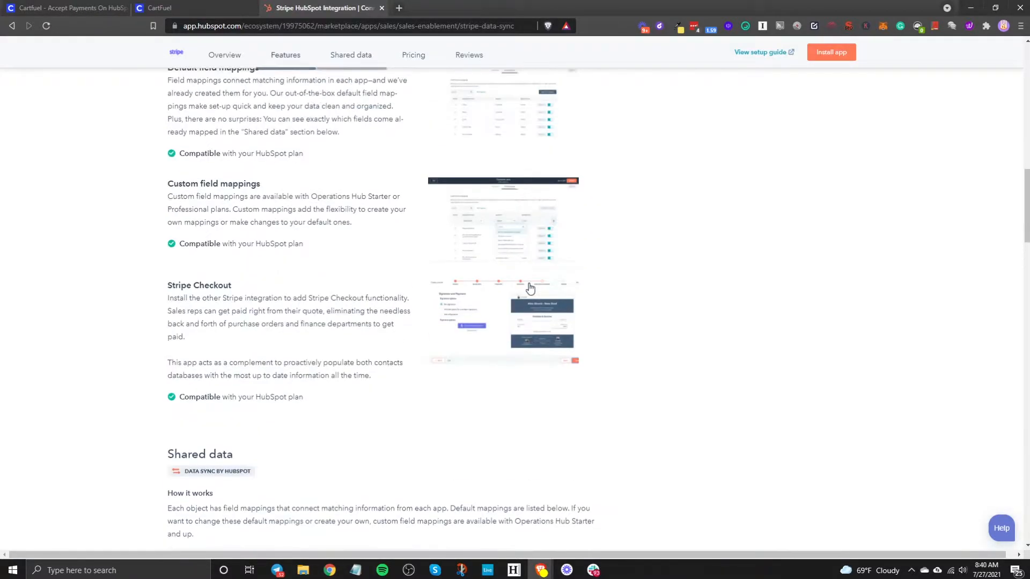
{"action": "scroll", "coordinate": [530, 288], "scroll_direction": "up", "scroll_amount": 10}
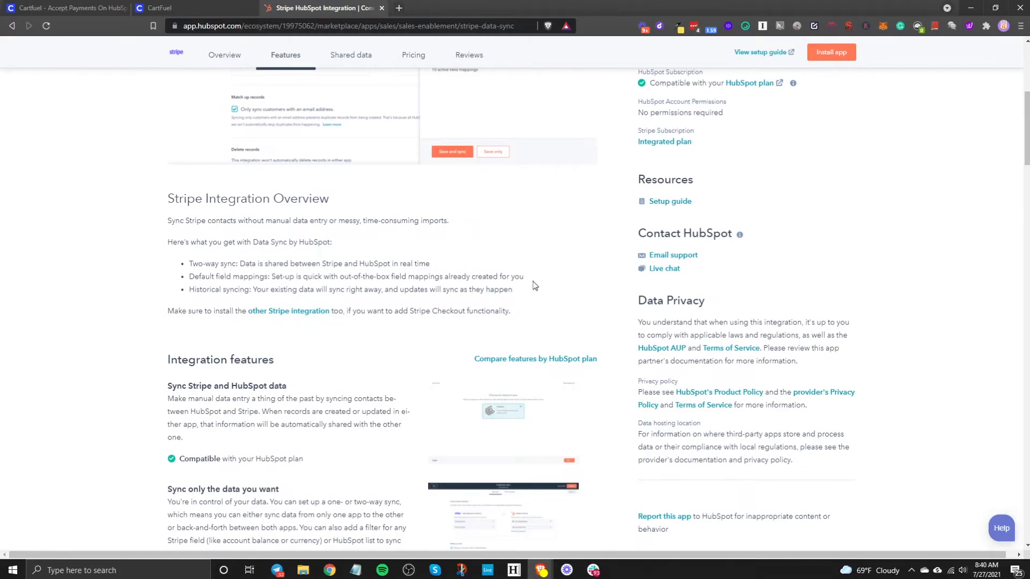
- Search the Marketplace for 'stripe' and open the Stripe payments-for-quotes listing
{"action": "left_click", "coordinate": [12, 25]}
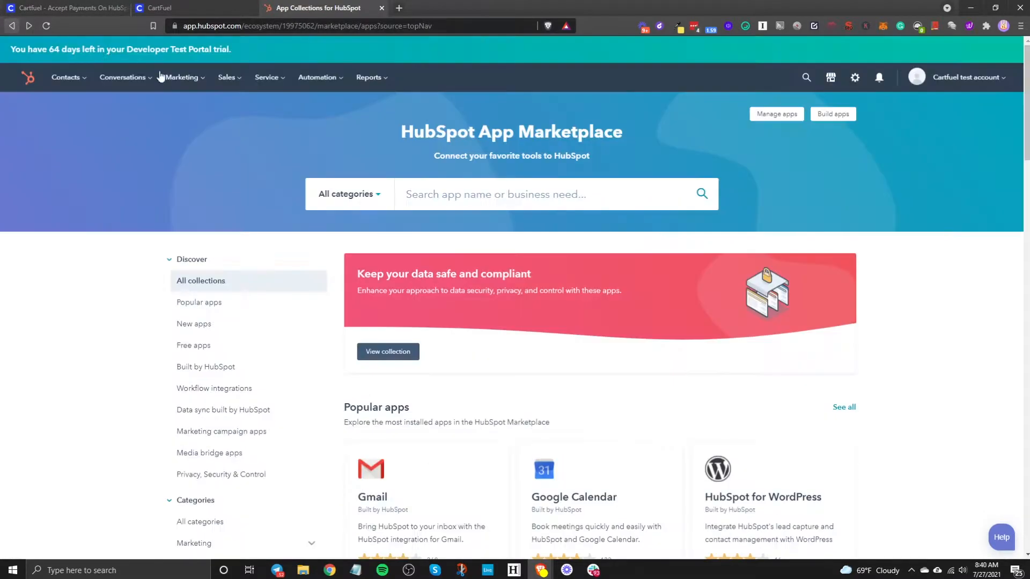
{"action": "left_click", "coordinate": [477, 197]}
{"action": "type", "text": "striop"}
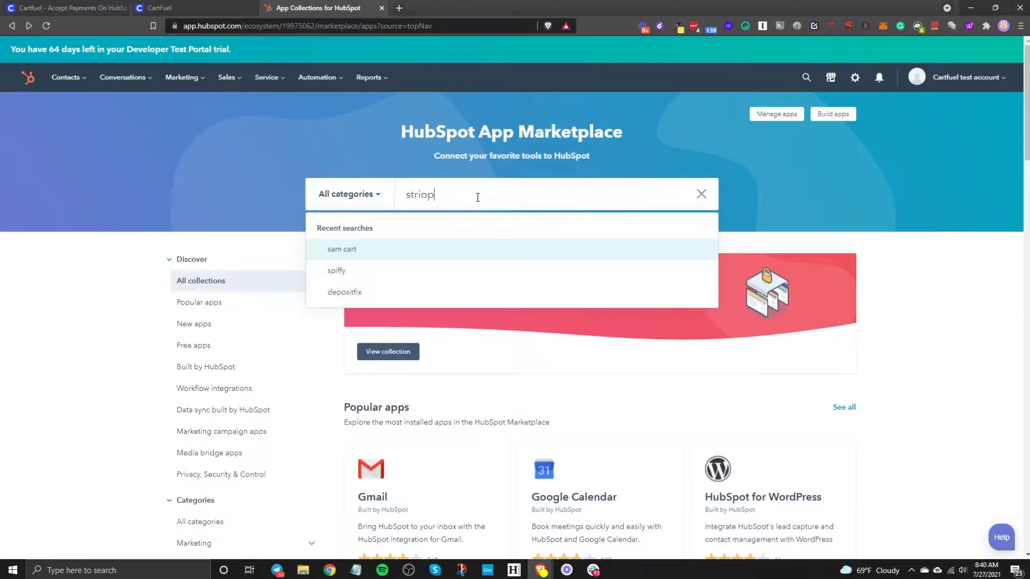
{"action": "key", "text": "BackSpace"}
{"action": "key", "text": "BackSpace"}
{"action": "type", "text": "pe"}
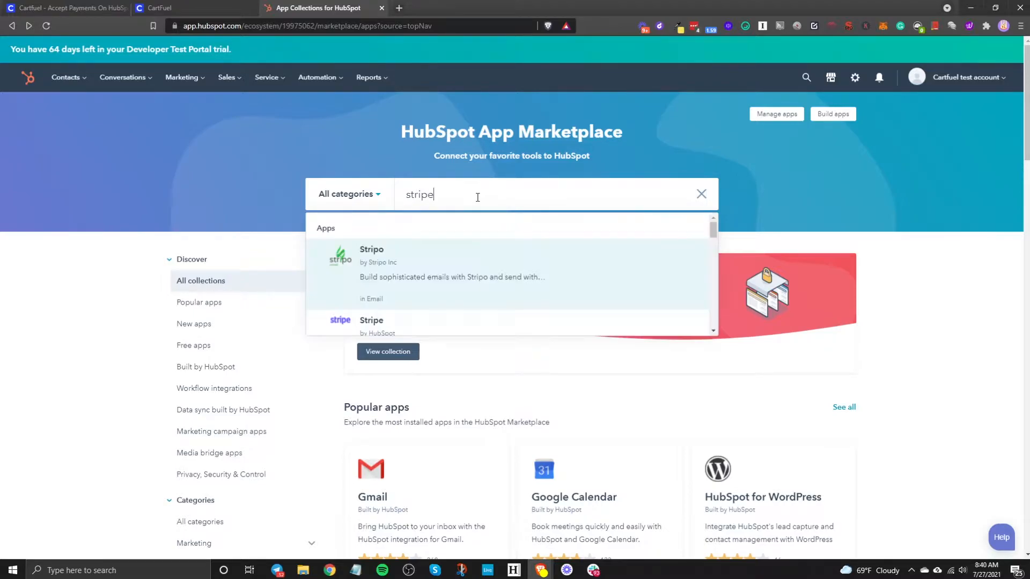
{"action": "left_click", "coordinate": [402, 320]}
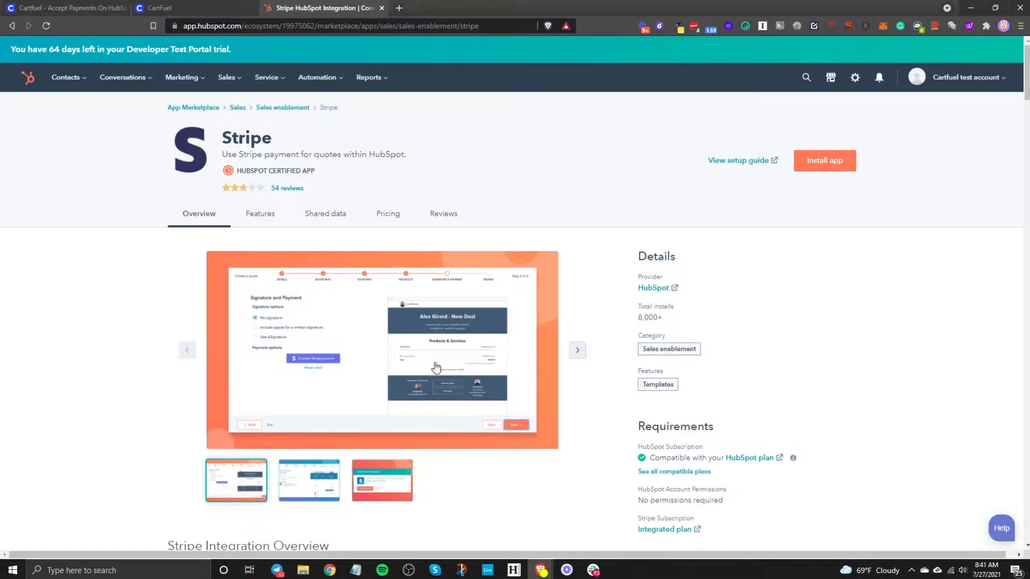
{"action": "scroll", "coordinate": [437, 367], "scroll_direction": "down", "scroll_amount": 15}
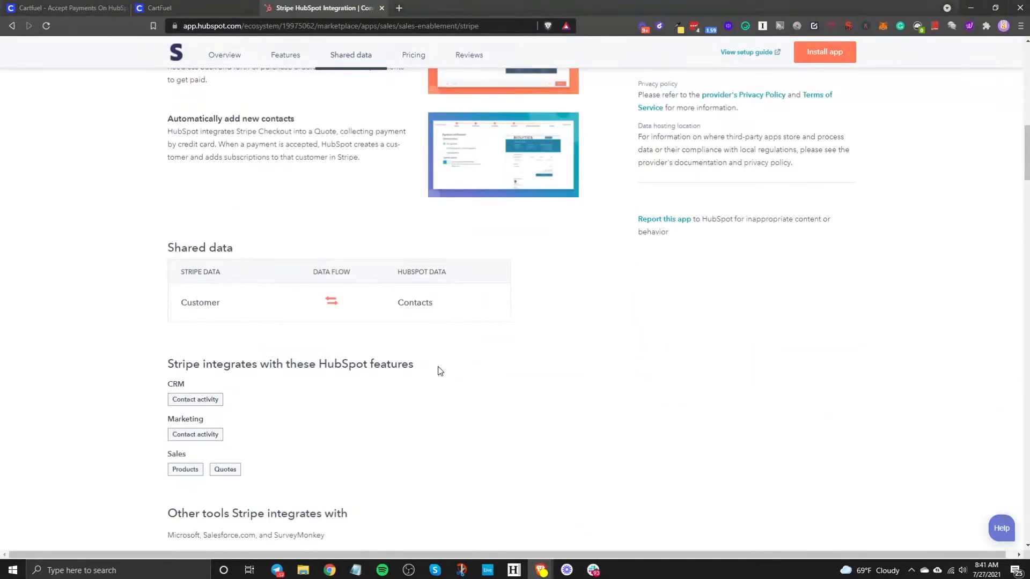
{"action": "scroll", "coordinate": [440, 371], "scroll_direction": "up", "scroll_amount": 10}
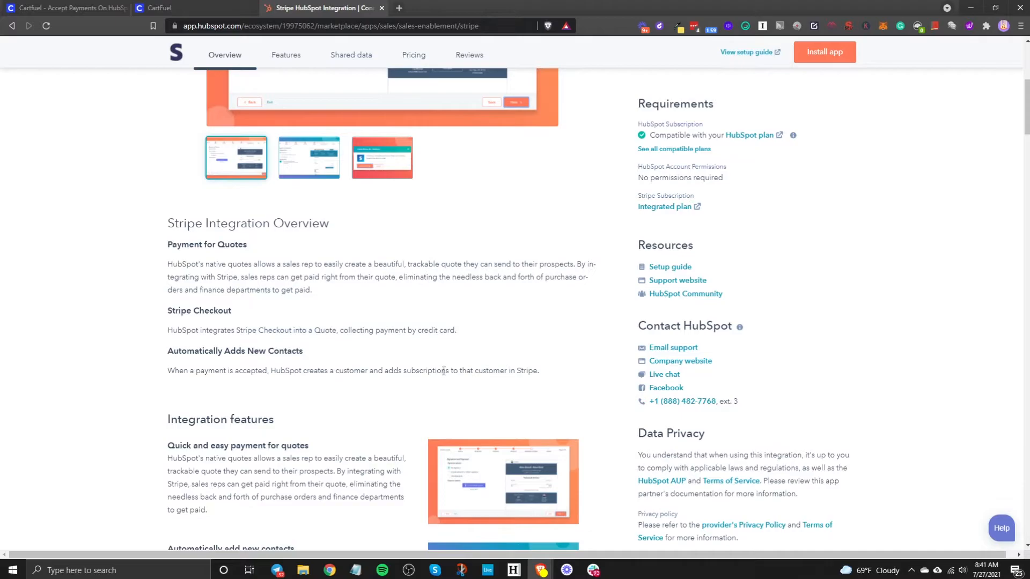
{"action": "scroll", "coordinate": [443, 373], "scroll_direction": "up", "scroll_amount": 5}
{"action": "scroll", "coordinate": [446, 377], "scroll_direction": "up", "scroll_amount": 2}
{"action": "scroll", "coordinate": [449, 378], "scroll_direction": "down", "scroll_amount": 4}
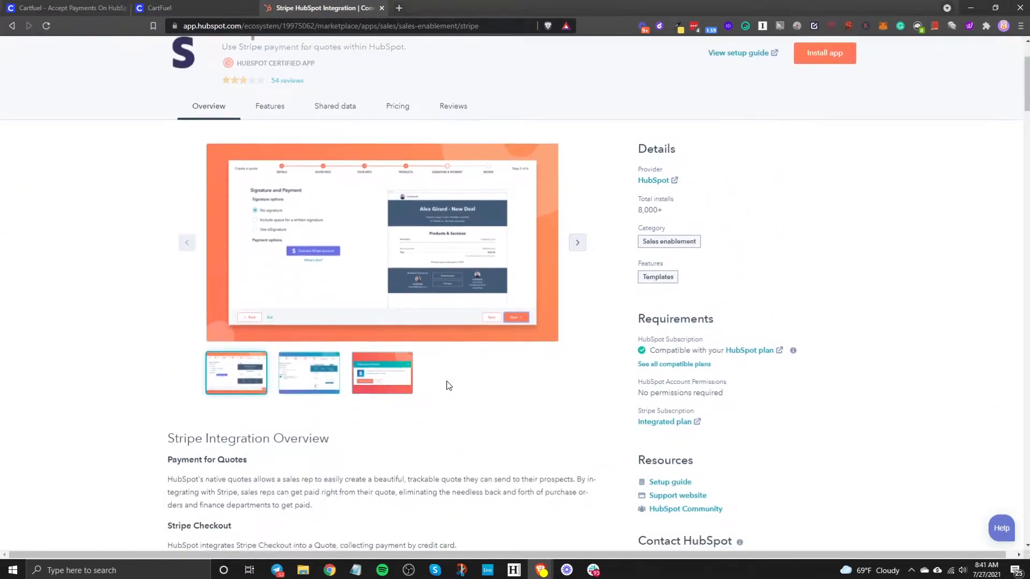
{"action": "scroll", "coordinate": [448, 379], "scroll_direction": "up", "scroll_amount": 2}
- Switch to the cartfuel.io page and scroll through its feature comparison and $10.00 demo checkout
{"action": "left_click", "coordinate": [67, 8]}
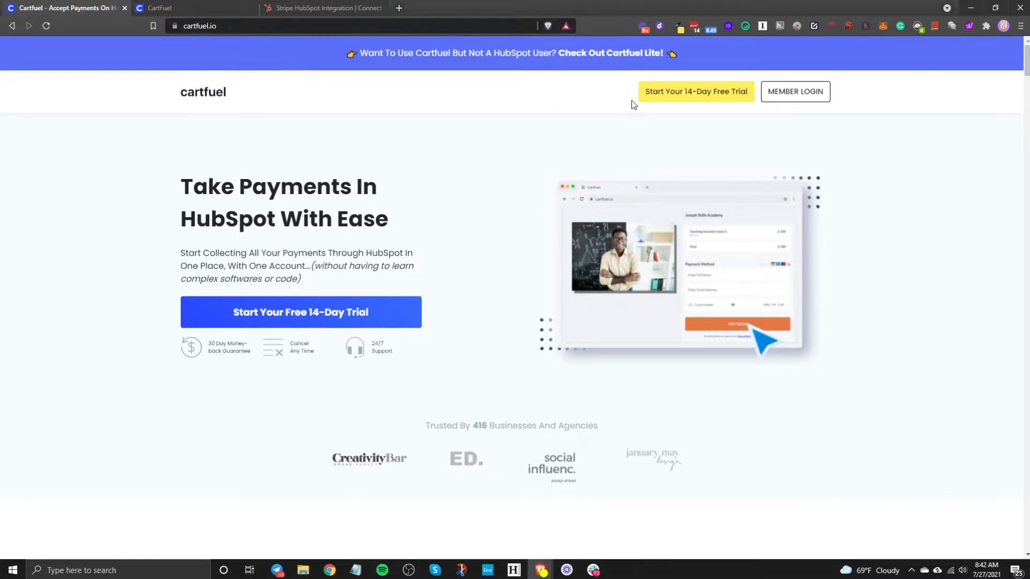
{"action": "scroll", "coordinate": [468, 234], "scroll_direction": "down", "scroll_amount": 10}
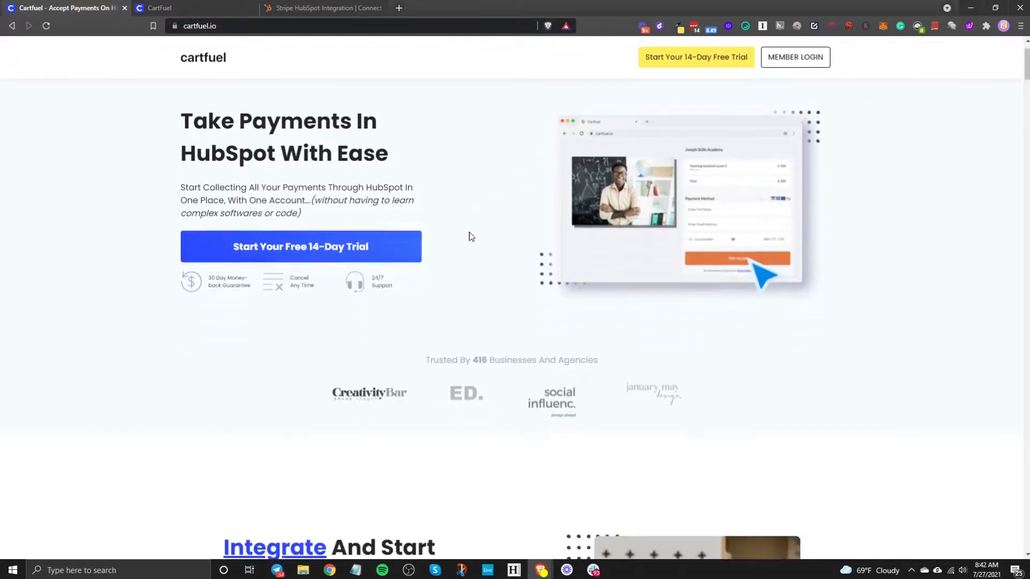
{"action": "scroll", "coordinate": [471, 241], "scroll_direction": "down", "scroll_amount": 20}
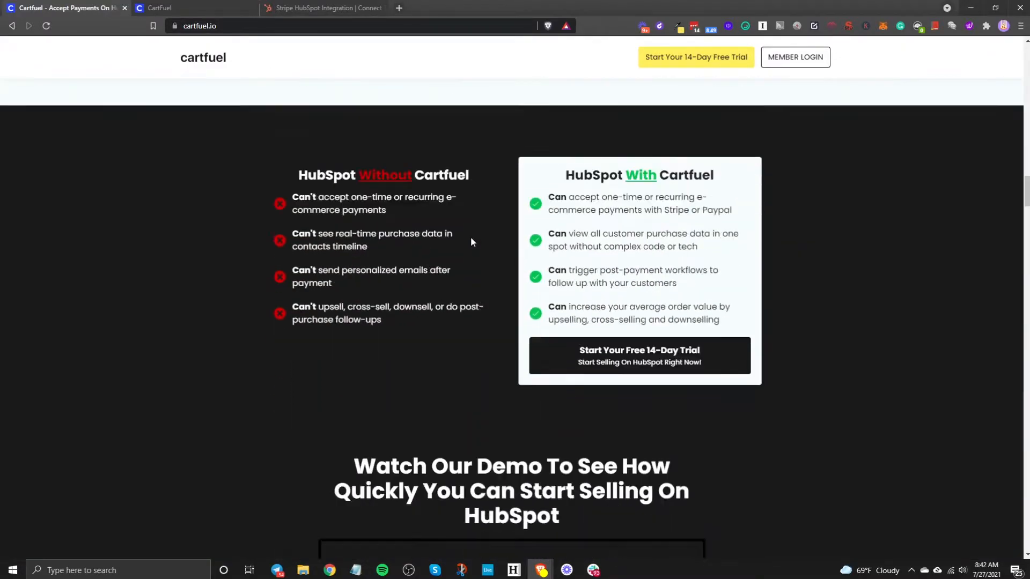
{"action": "scroll", "coordinate": [471, 241], "scroll_direction": "down", "scroll_amount": 20}
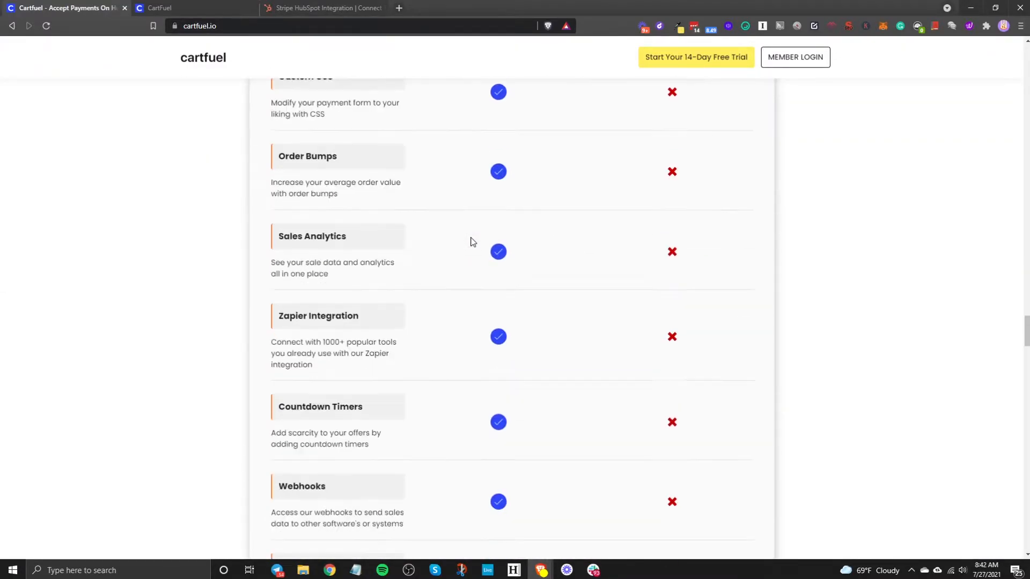
{"action": "scroll", "coordinate": [471, 240], "scroll_direction": "down", "scroll_amount": 5}
{"action": "scroll", "coordinate": [467, 241], "scroll_direction": "up", "scroll_amount": 4}
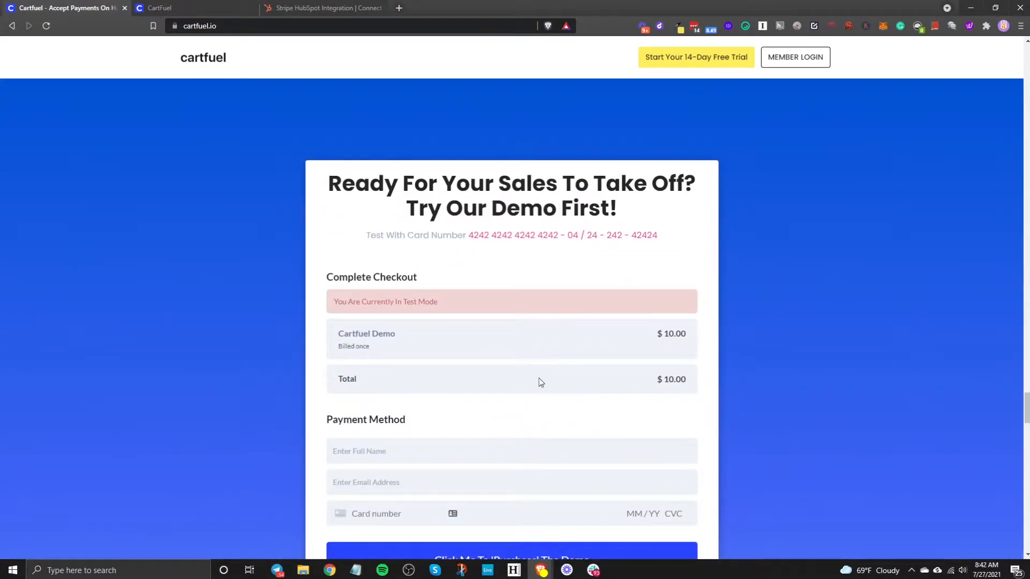
{"action": "scroll", "coordinate": [446, 375], "scroll_direction": "down", "scroll_amount": 2}
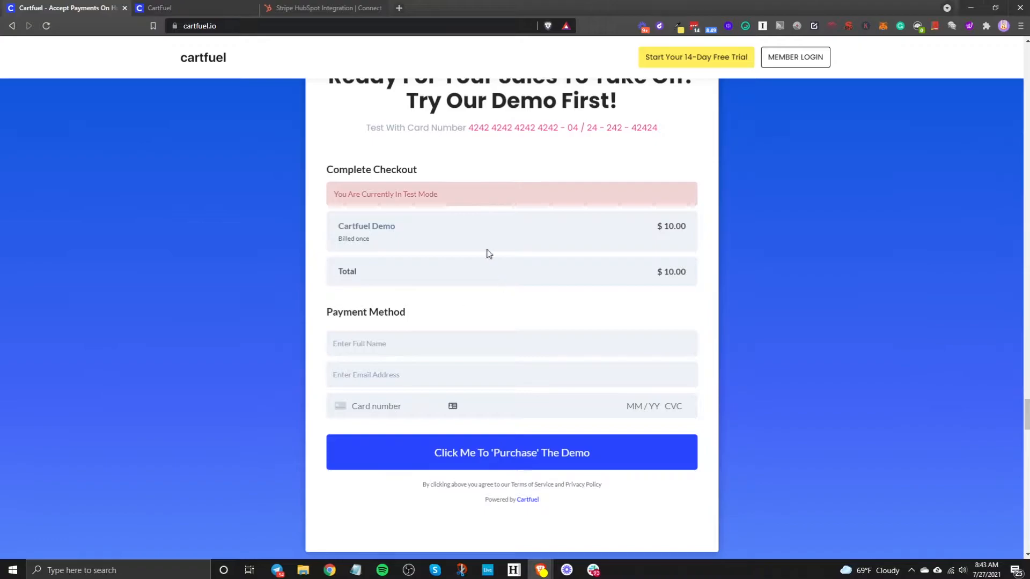
{"action": "scroll", "coordinate": [413, 317], "scroll_direction": "up", "scroll_amount": 15}
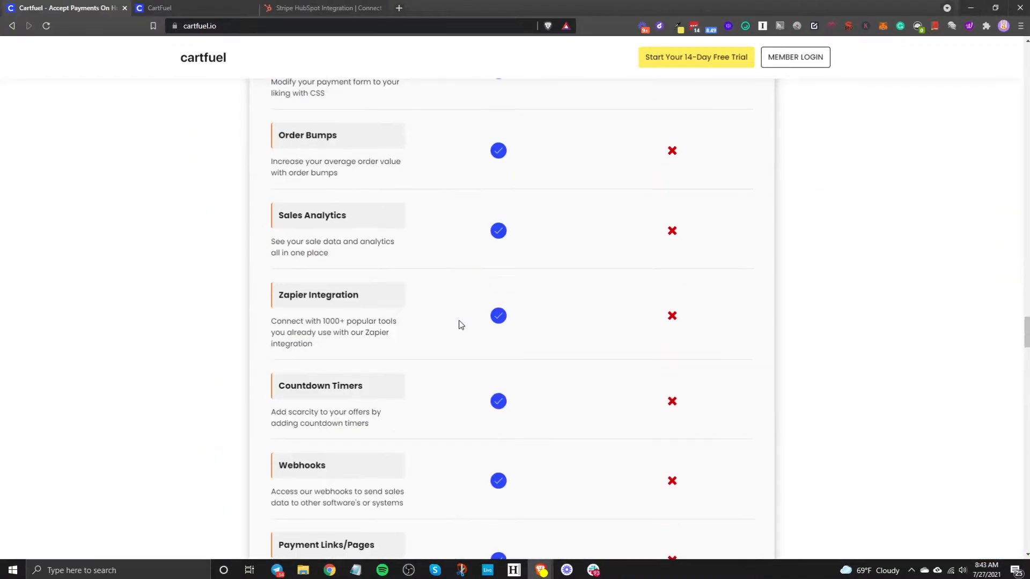
{"action": "scroll", "coordinate": [465, 325], "scroll_direction": "up", "scroll_amount": 20}
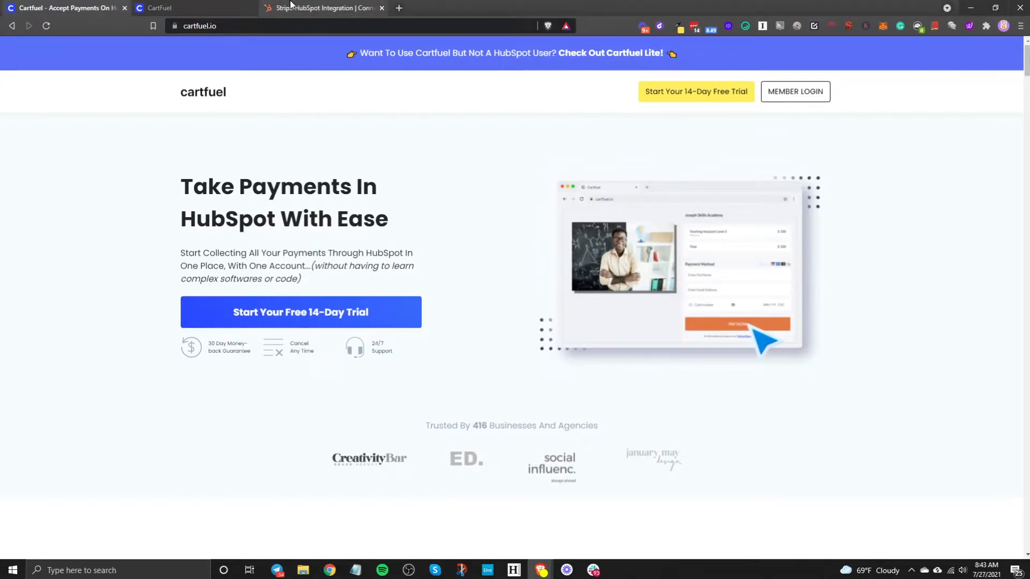
- Revisit the Stripe quote-payments listing, then return to the CartFuel tab
{"action": "left_click", "coordinate": [290, 7]}
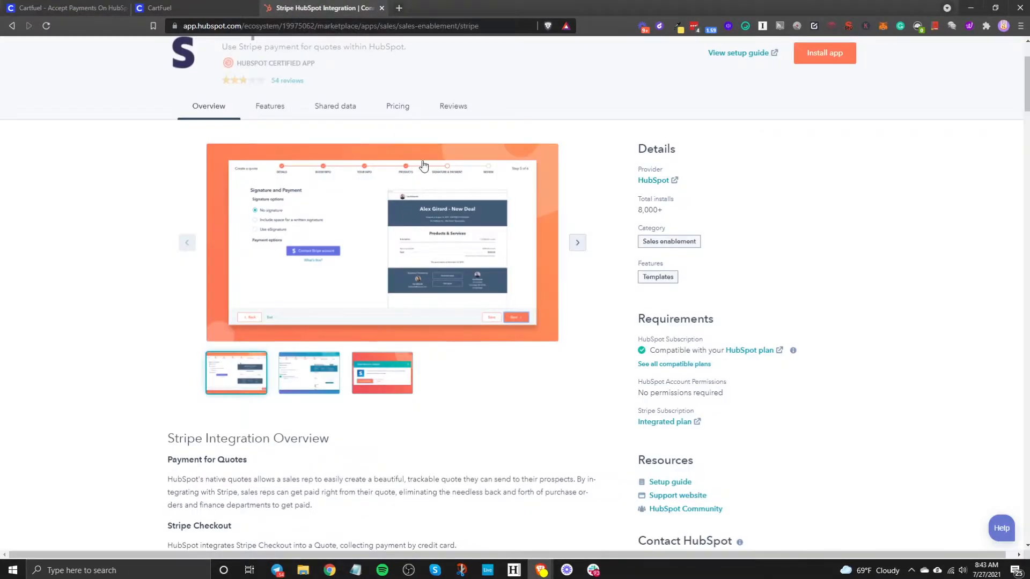
{"action": "scroll", "coordinate": [325, 214], "scroll_direction": "up", "scroll_amount": 3}
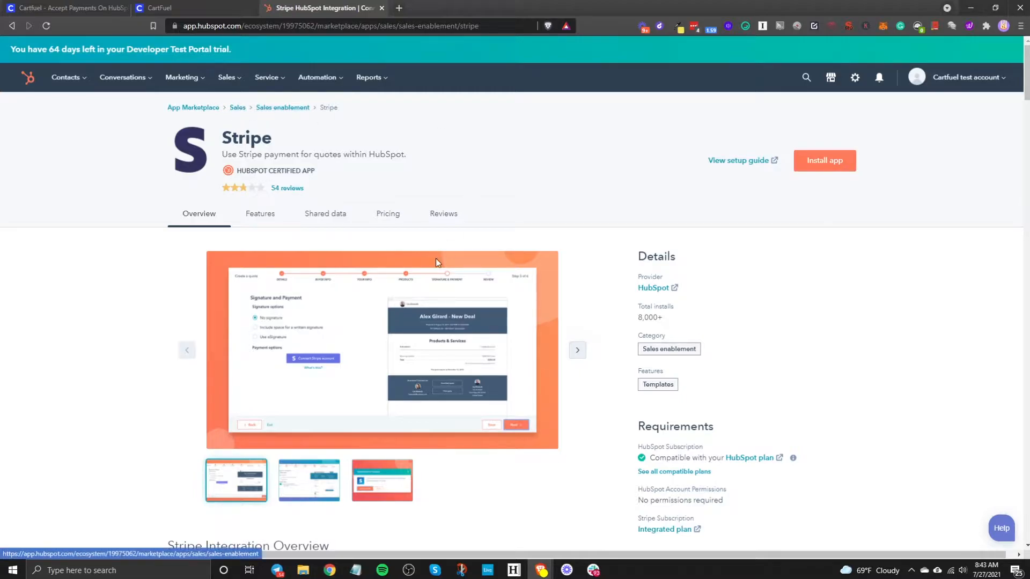
{"action": "left_click", "coordinate": [161, 8]}
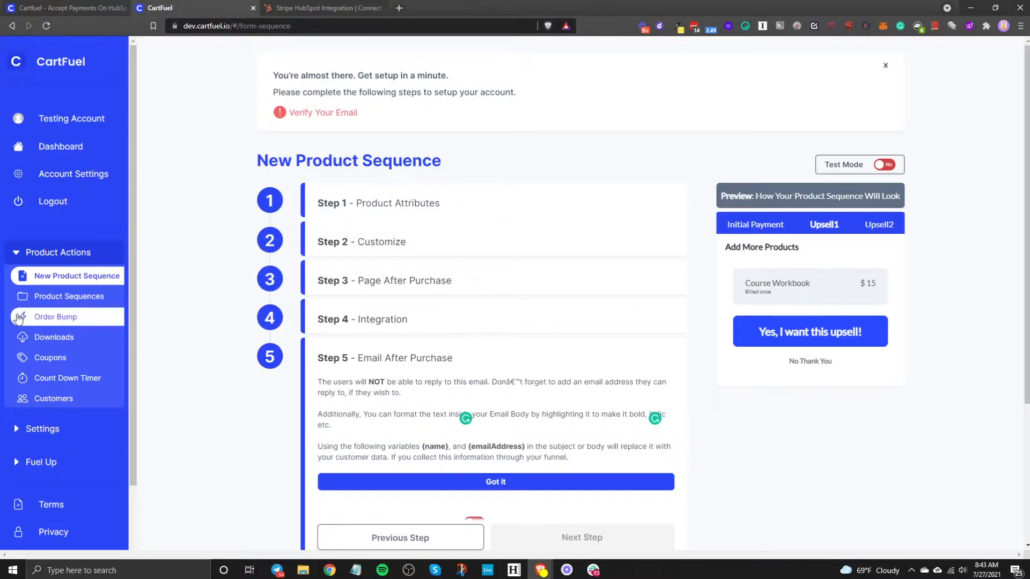
- Open Settings > Payment Gateways to check Stripe's connection status
{"action": "left_click", "coordinate": [75, 435]}
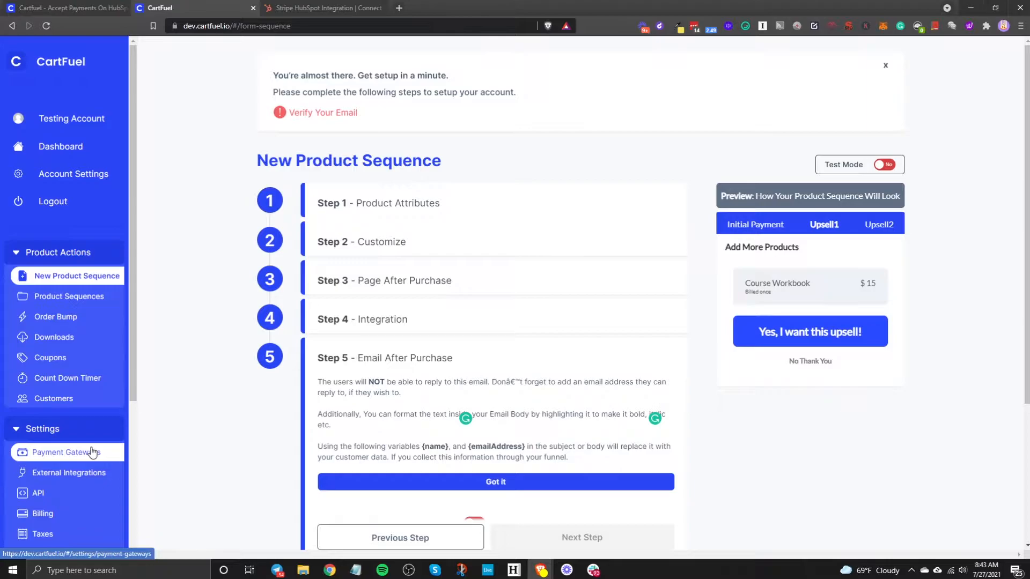
{"action": "left_click", "coordinate": [93, 453]}
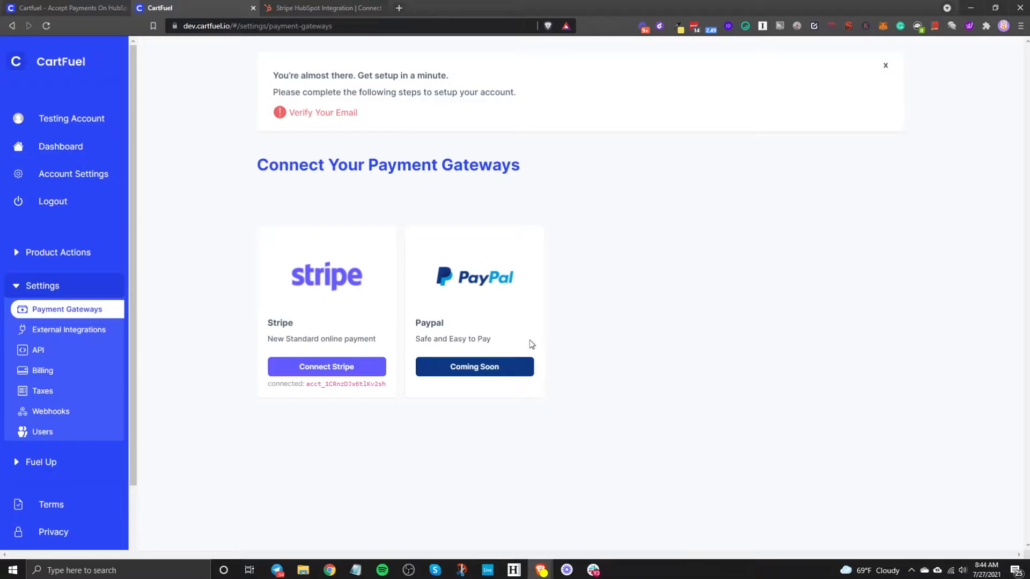
- Open External Integrations, try Connect HubSpot, then return to the integrations list
{"action": "left_click", "coordinate": [67, 329]}
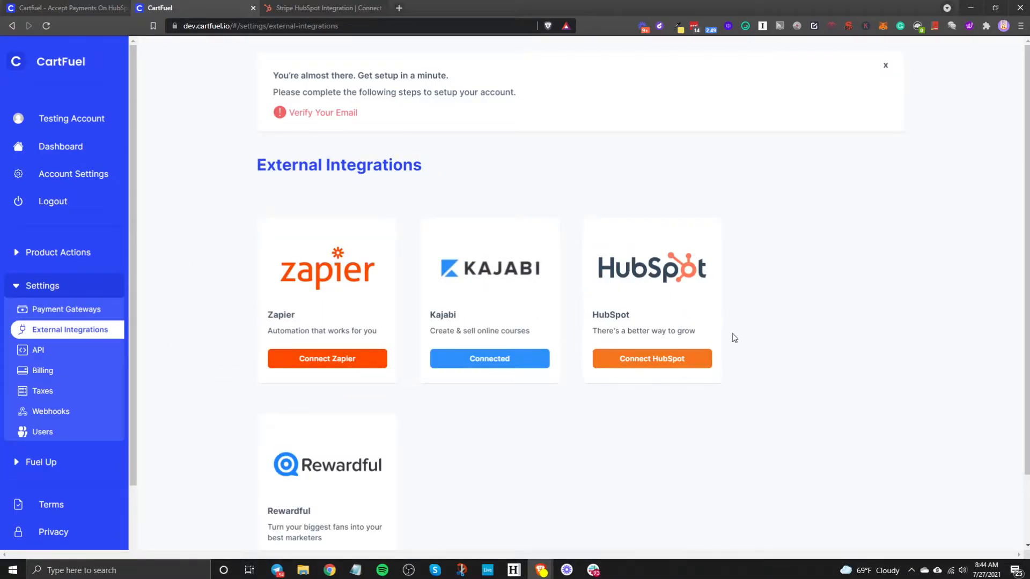
{"action": "left_click", "coordinate": [666, 359]}
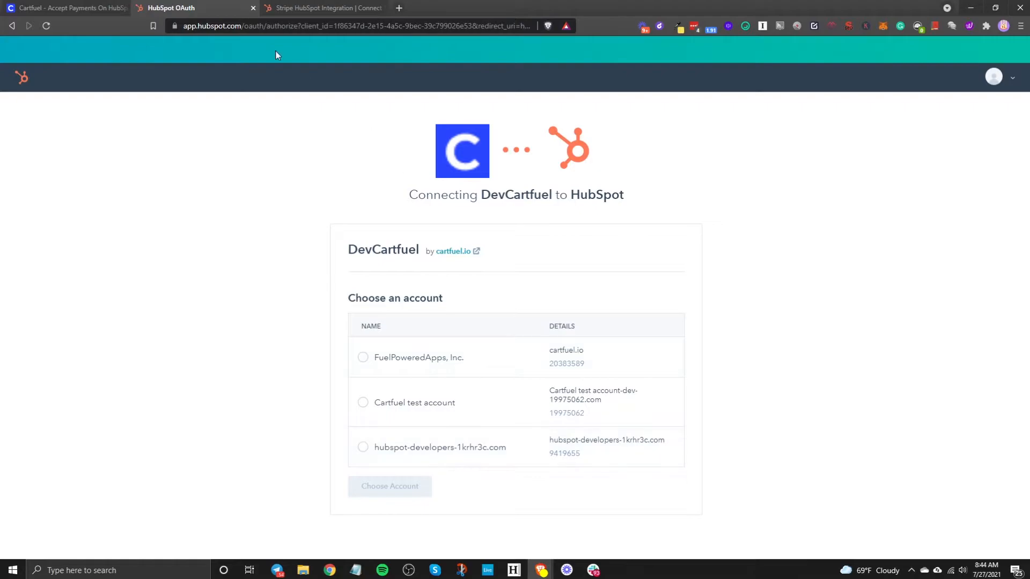
{"action": "left_click", "coordinate": [11, 26]}
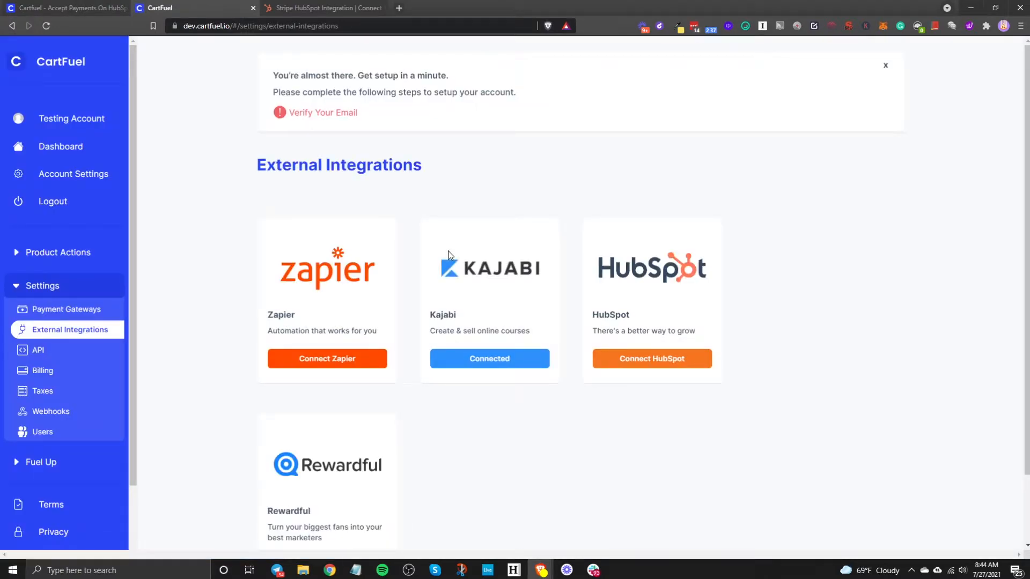
{"action": "left_click", "coordinate": [42, 256]}
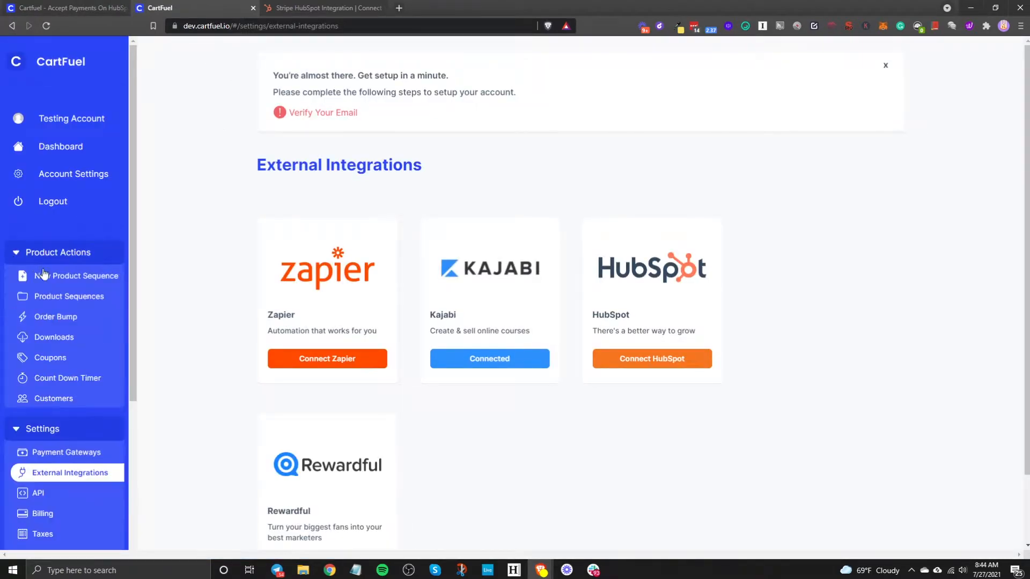
- Start a New Product Sequence, preview its Upsell1 and Initial Payment pages, then view Product Sequences
{"action": "left_click", "coordinate": [75, 276]}
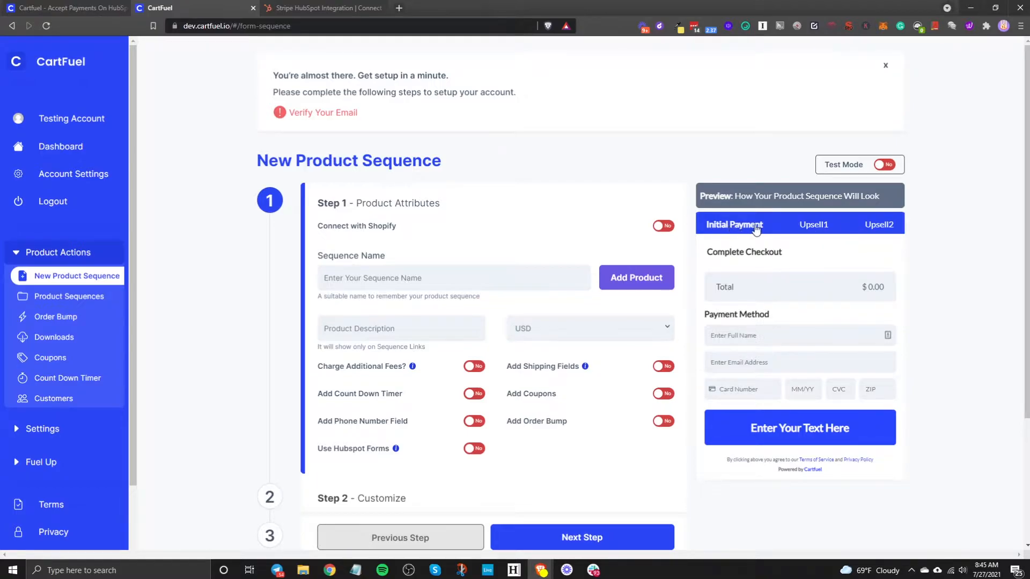
{"action": "scroll", "coordinate": [764, 335], "scroll_direction": "down", "scroll_amount": 2}
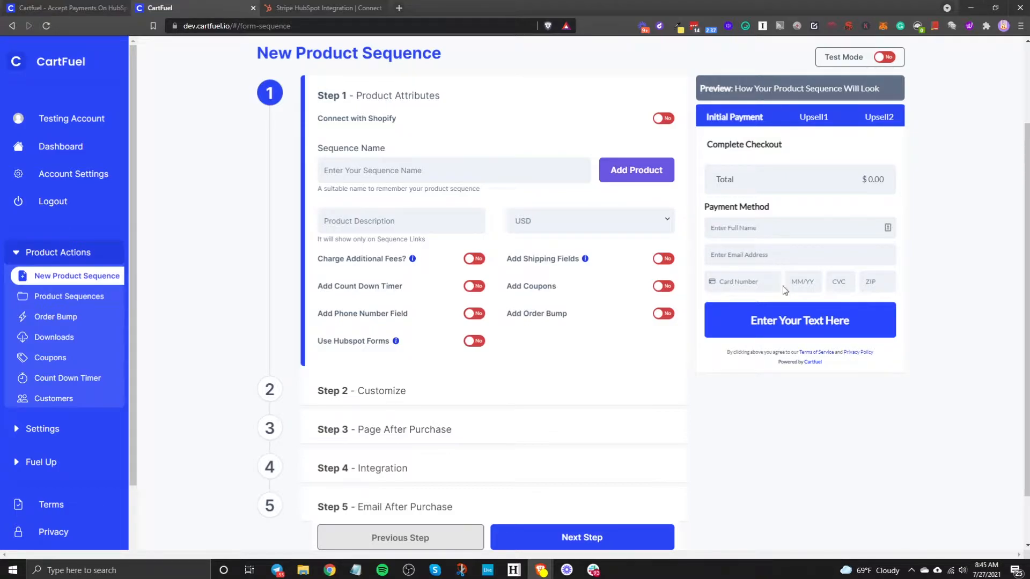
{"action": "left_click", "coordinate": [821, 124]}
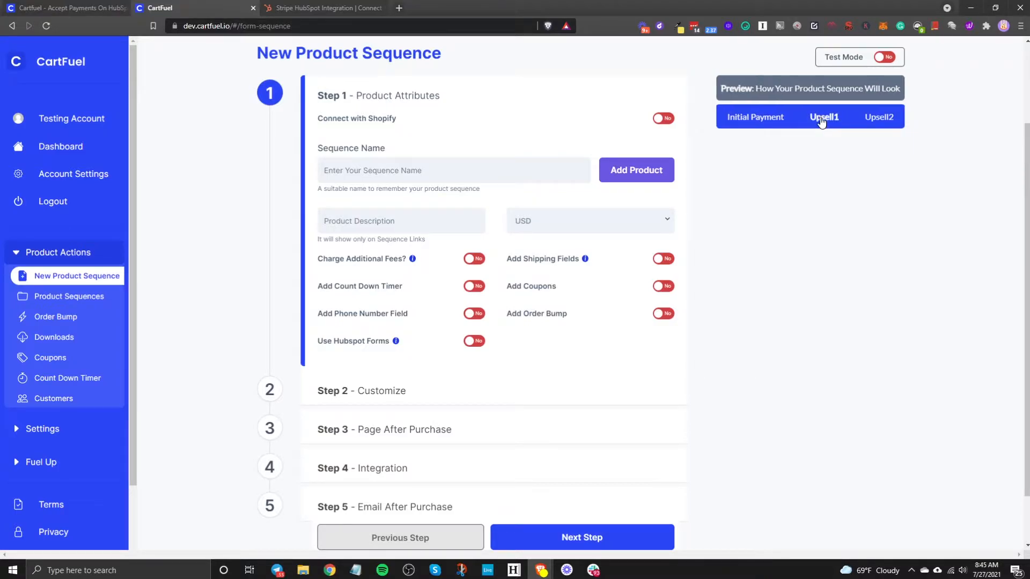
{"action": "left_click", "coordinate": [769, 124]}
{"action": "left_click", "coordinate": [48, 300]}
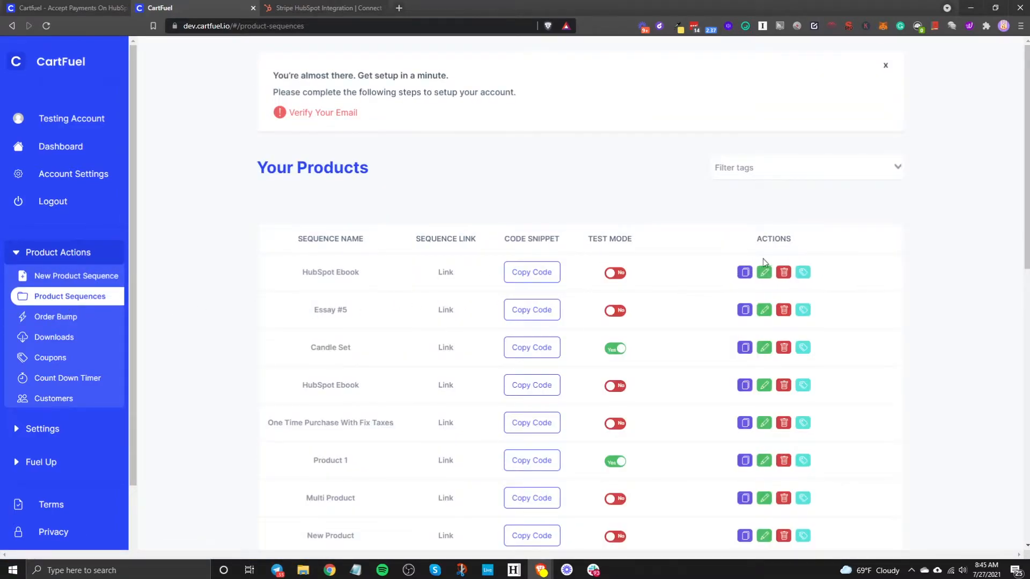
- Edit the HubSpot Ebook sequence, preview its Upsell1 and Initial Payment pages, and start adding a product
{"action": "left_click", "coordinate": [764, 272]}
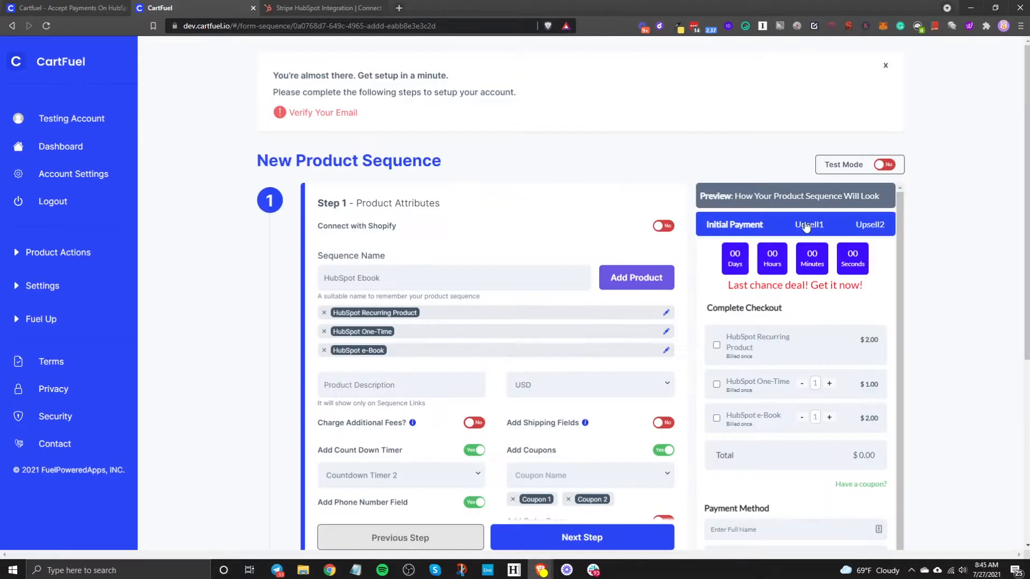
{"action": "left_click", "coordinate": [807, 226]}
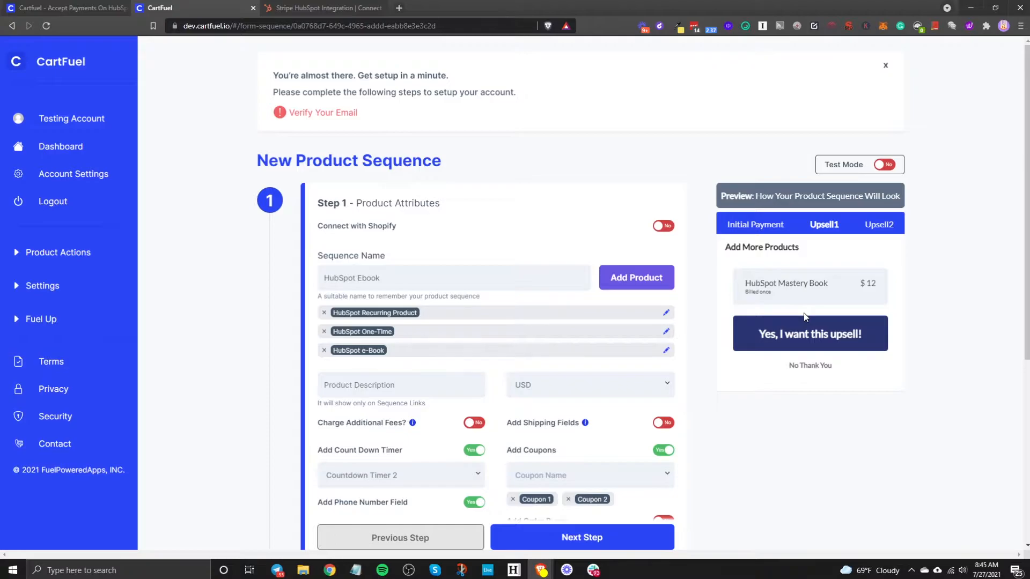
{"action": "left_click", "coordinate": [754, 227]}
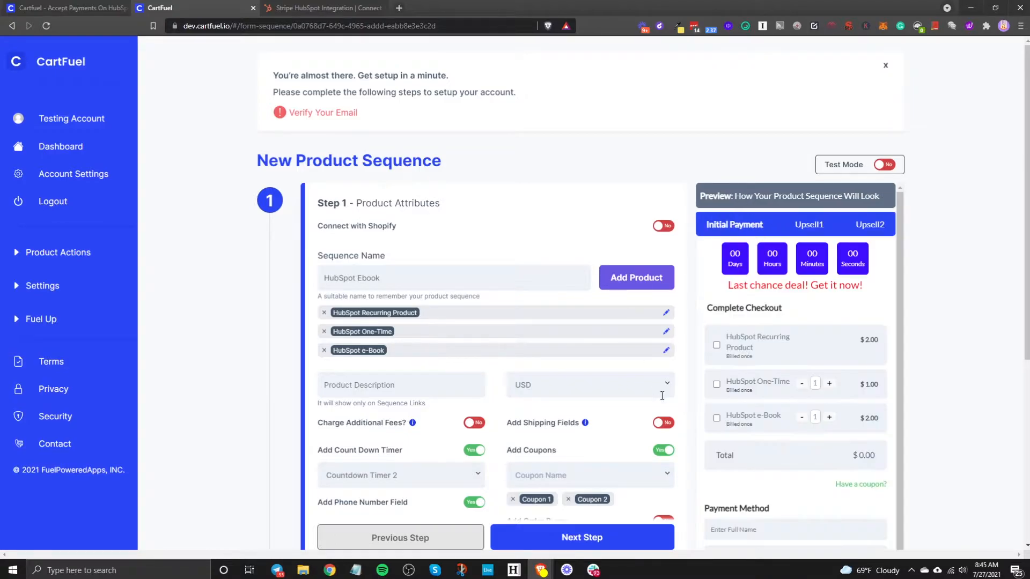
{"action": "left_click", "coordinate": [649, 277]}
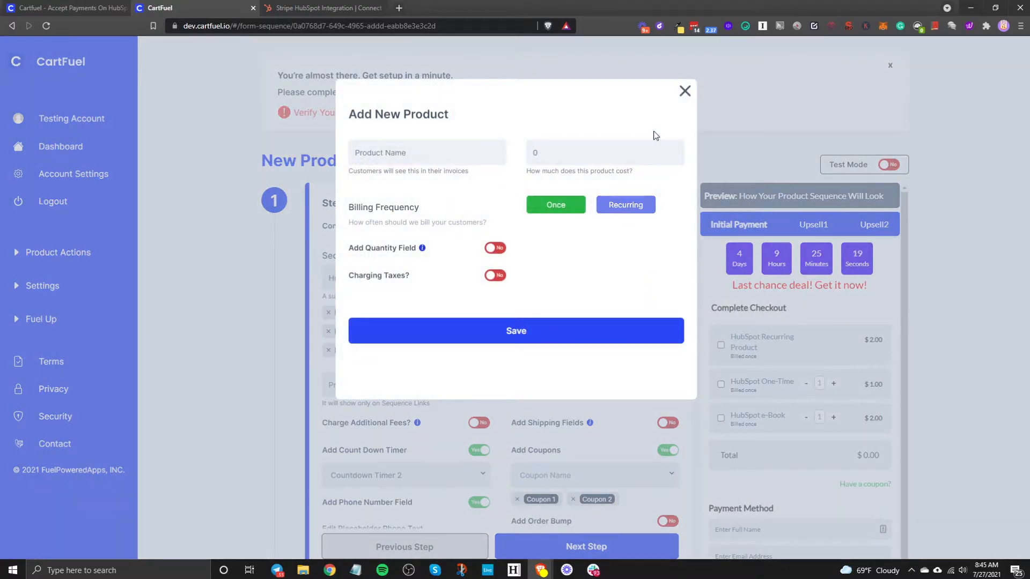
- Close the Add New Product form unsaved and advance to the Customize step
{"action": "left_click", "coordinate": [684, 91]}
{"action": "scroll", "coordinate": [527, 400], "scroll_direction": "down", "scroll_amount": 4}
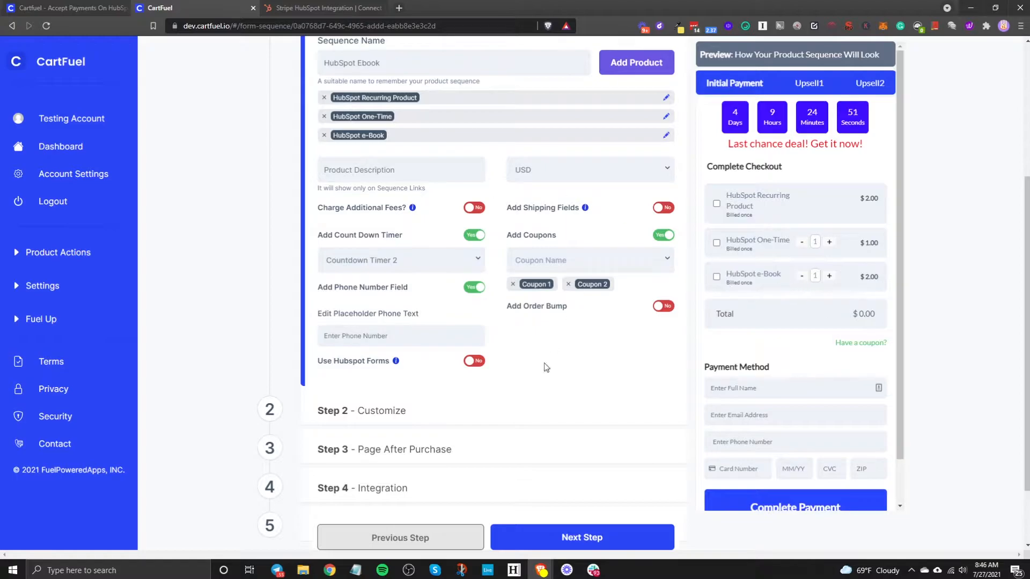
{"action": "left_click", "coordinate": [563, 537]}
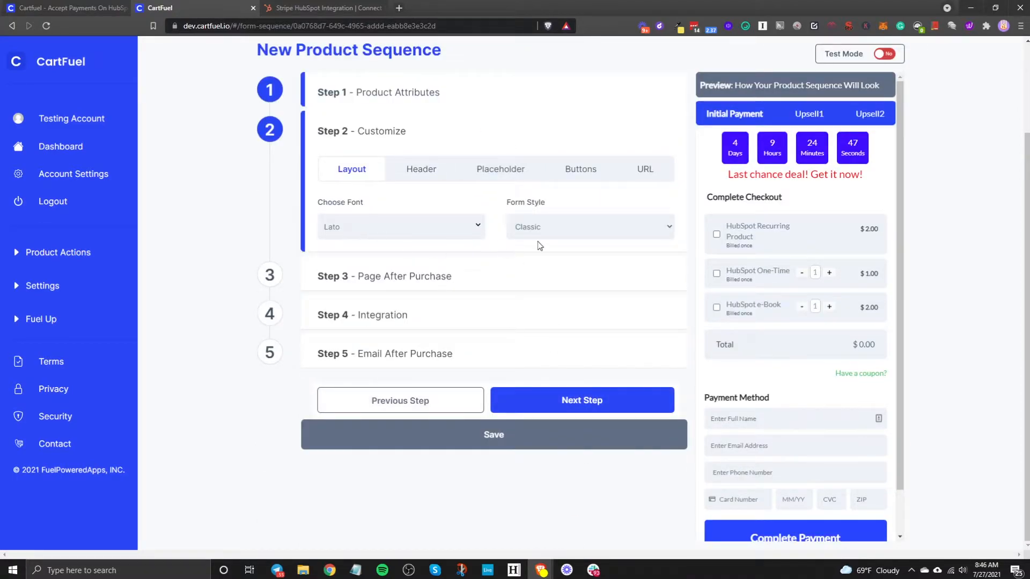
- Review the Header, Placeholder, Buttons and URL customization settings, then continue to Page After Purchase
{"action": "left_click", "coordinate": [421, 169]}
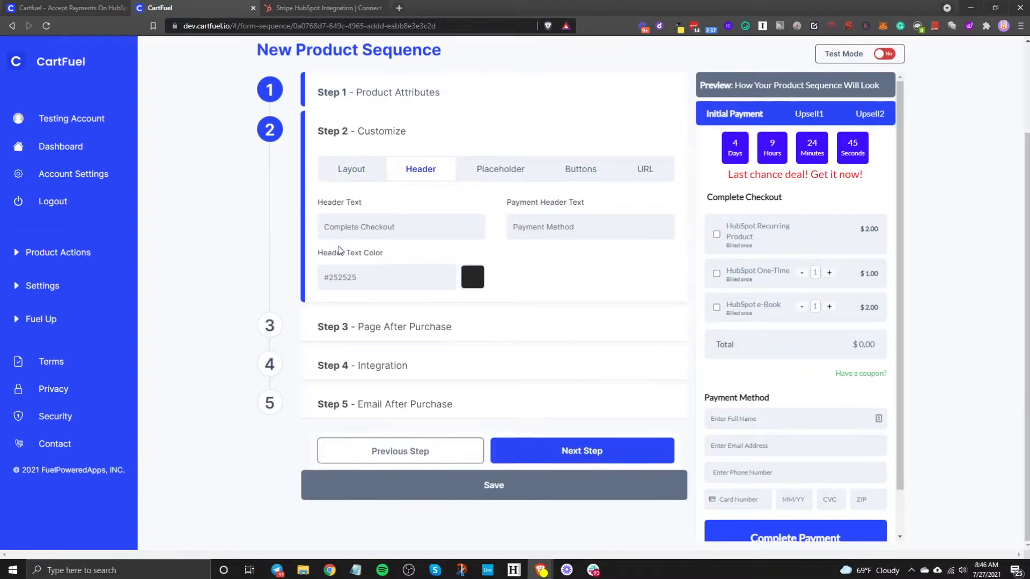
{"action": "left_click", "coordinate": [501, 169]}
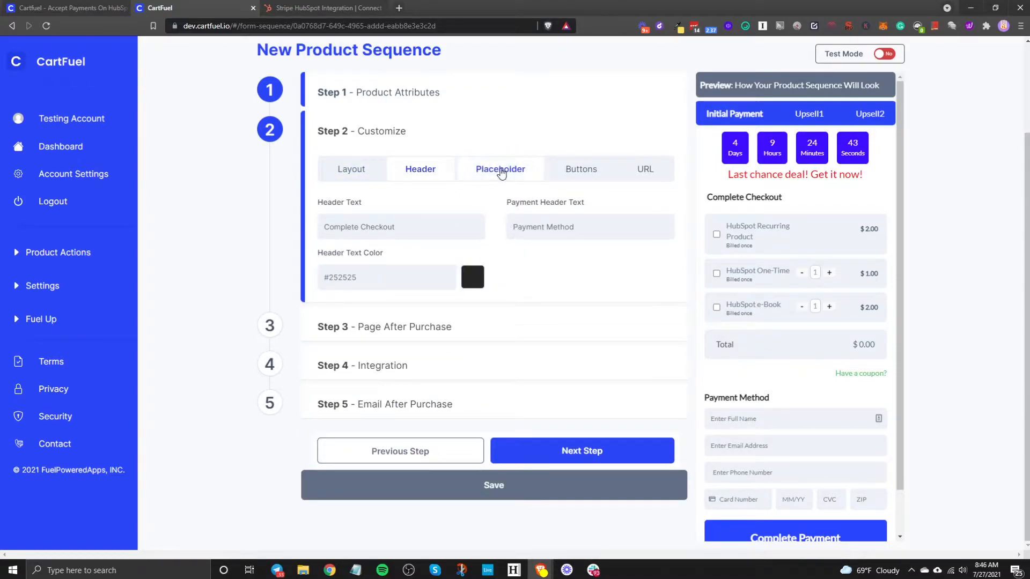
{"action": "left_click", "coordinate": [575, 170]}
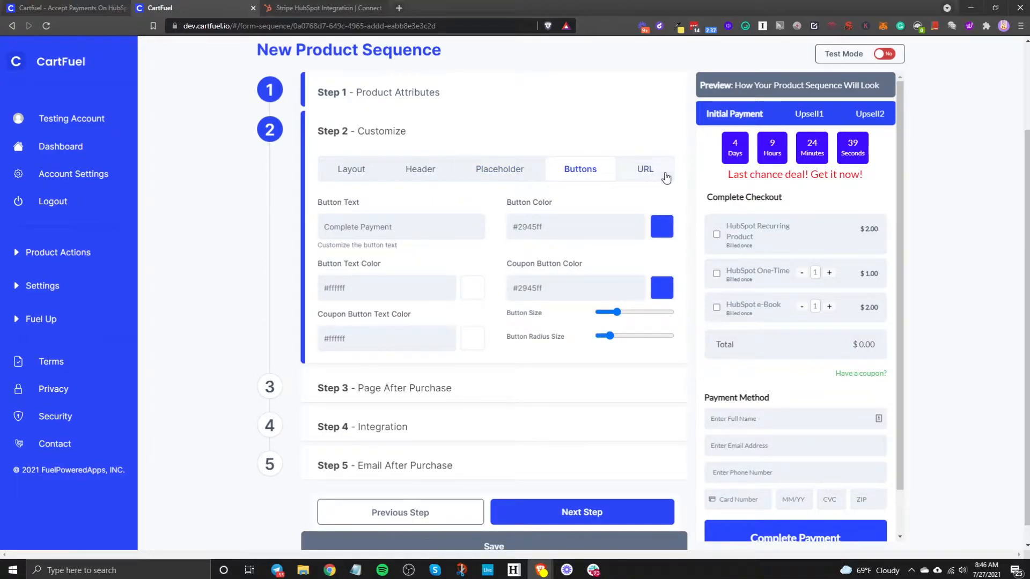
{"action": "left_click", "coordinate": [645, 169]}
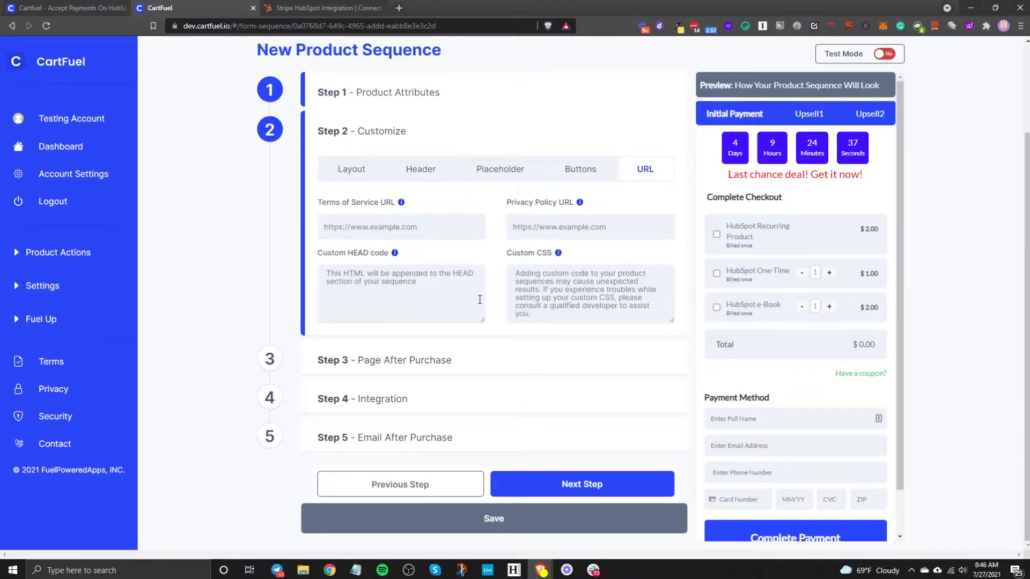
{"action": "scroll", "coordinate": [799, 507], "scroll_direction": "down", "scroll_amount": 1}
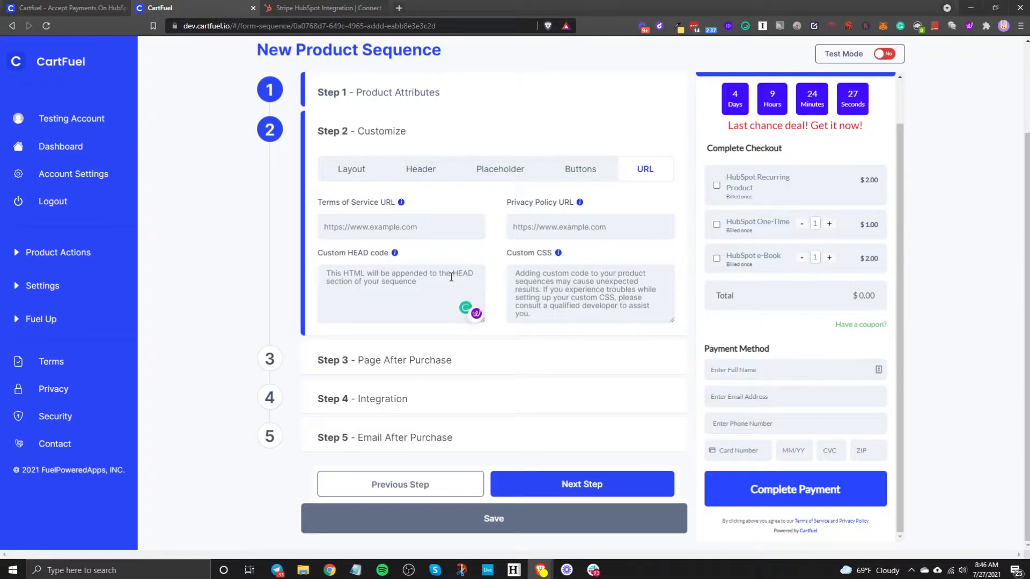
{"action": "left_click", "coordinate": [560, 484]}
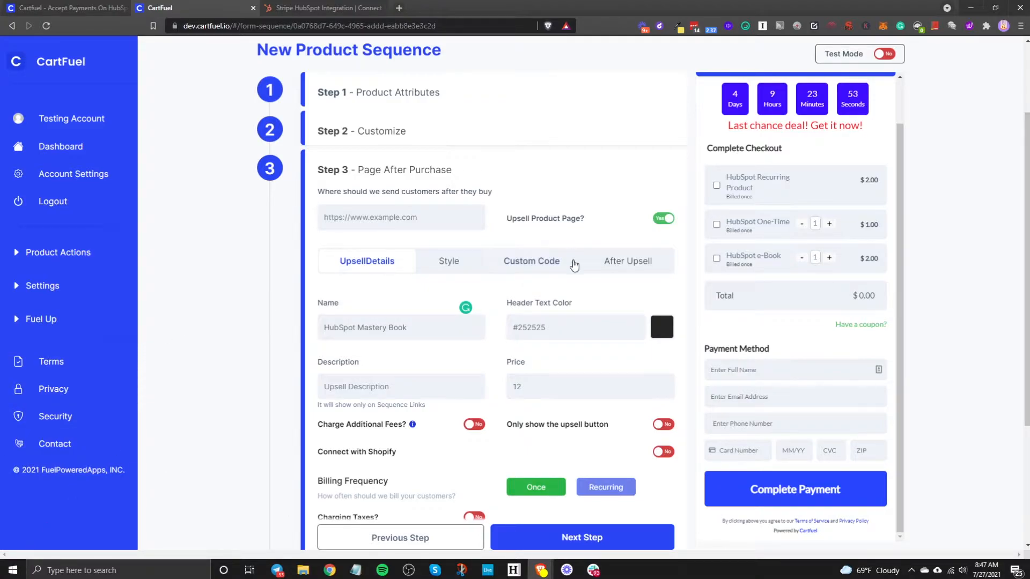
- Review the upsell style, Custom Code and After Upsell settings on the Page After Purchase step
{"action": "scroll", "coordinate": [555, 302], "scroll_direction": "down", "scroll_amount": 2}
{"action": "scroll", "coordinate": [533, 257], "scroll_direction": "up", "scroll_amount": 1}
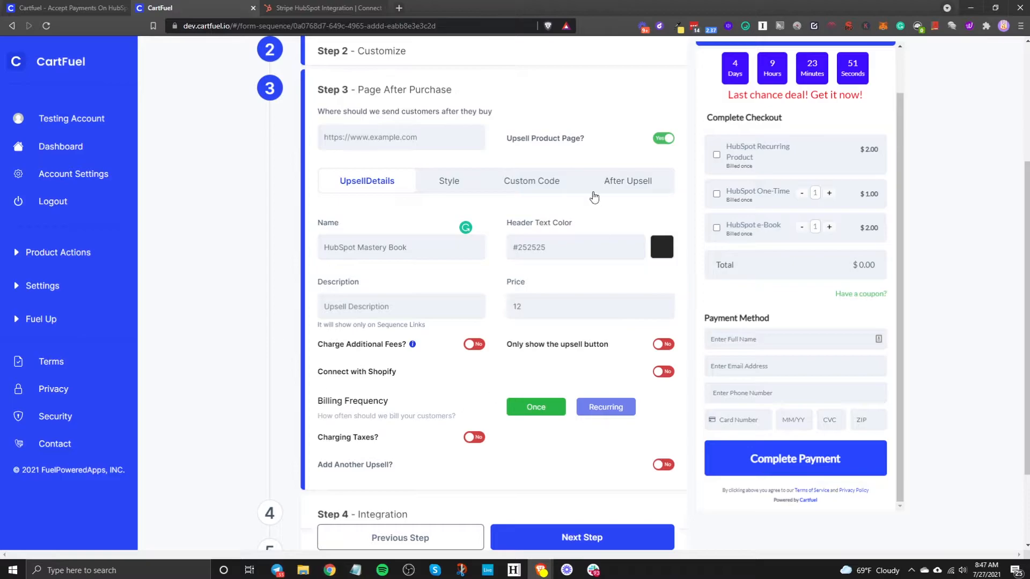
{"action": "scroll", "coordinate": [393, 299], "scroll_direction": "down", "scroll_amount": 2}
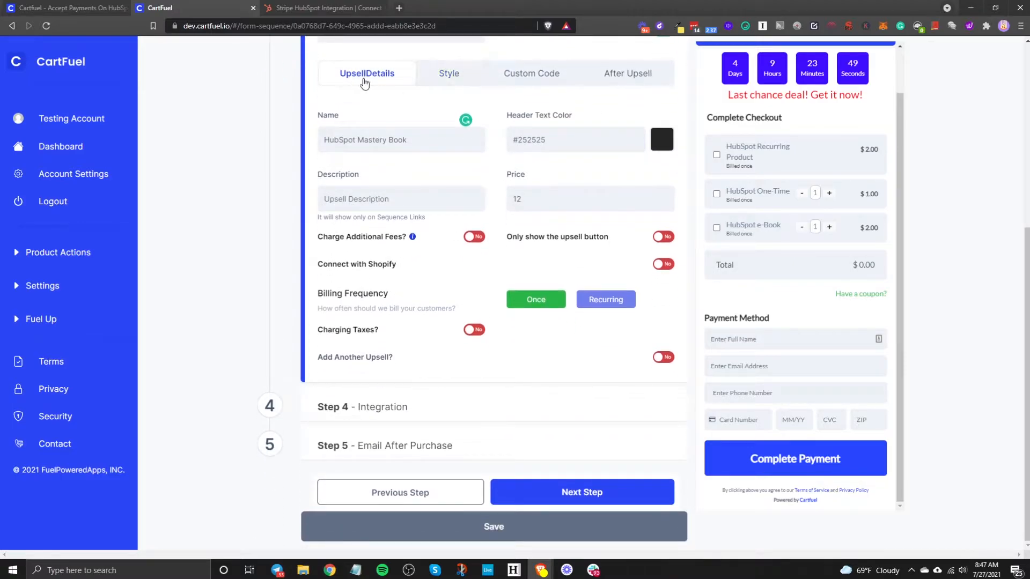
{"action": "left_click", "coordinate": [448, 74]}
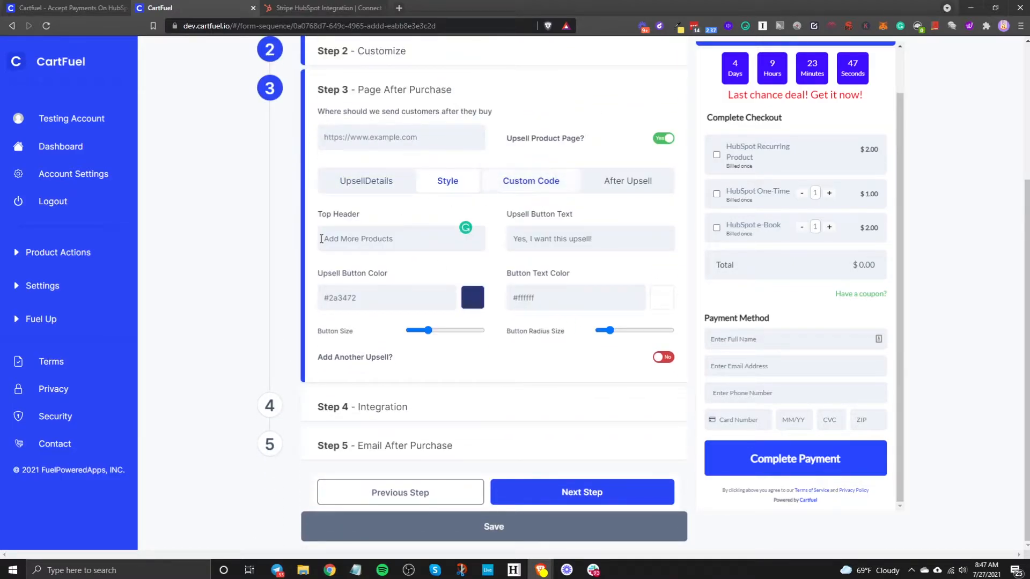
{"action": "left_click", "coordinate": [521, 193]}
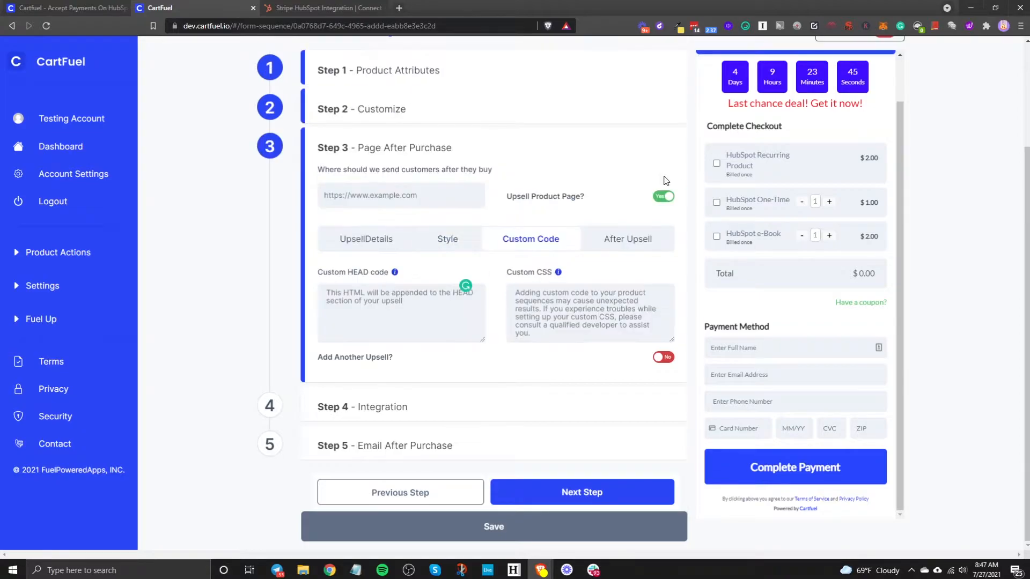
{"action": "left_click", "coordinate": [639, 239]}
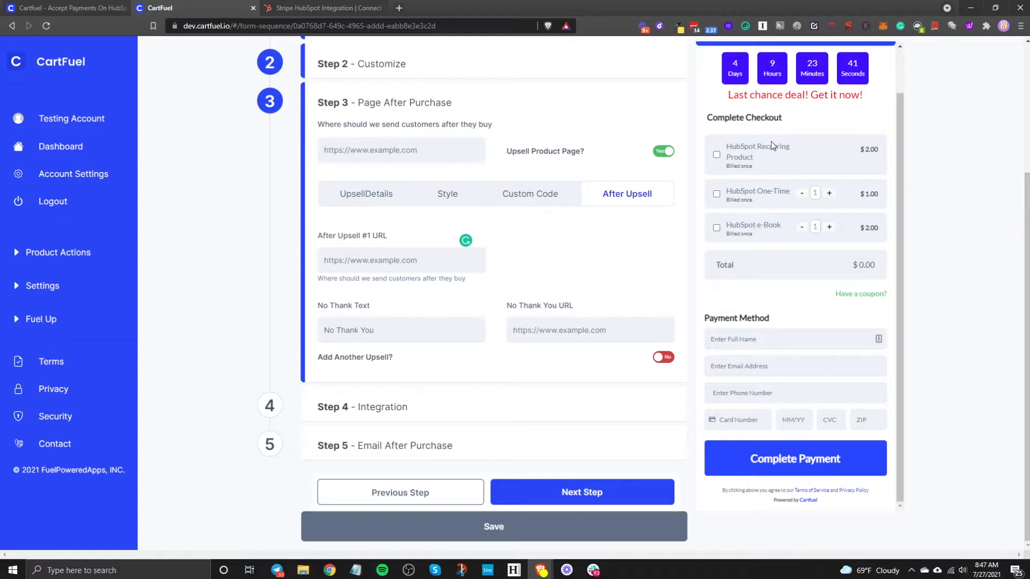
- Preview the Upsell1 page and advance to the Integration step
{"action": "scroll", "coordinate": [771, 141], "scroll_direction": "up", "scroll_amount": 1}
{"action": "left_click", "coordinate": [814, 87]}
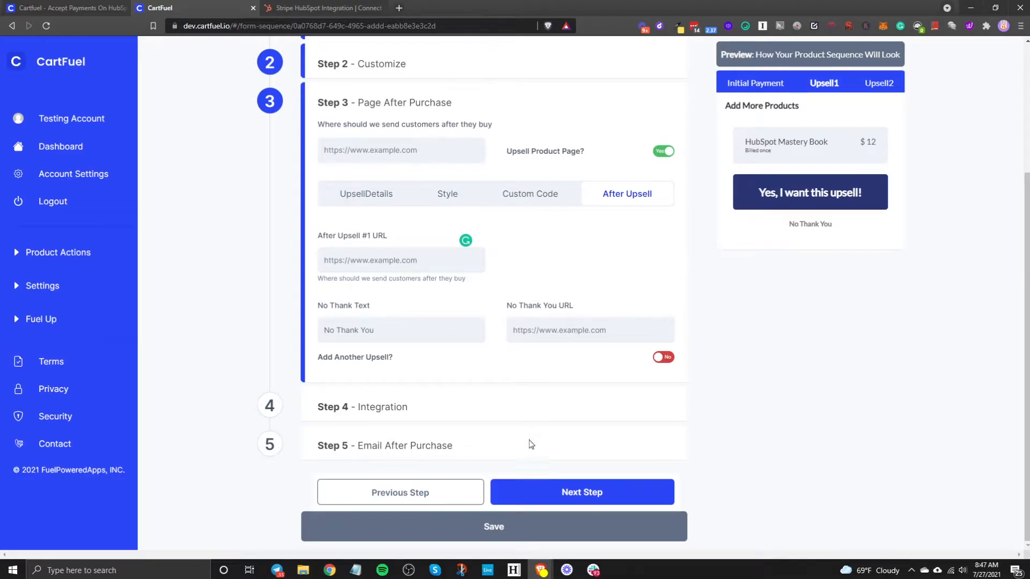
{"action": "left_click", "coordinate": [547, 498]}
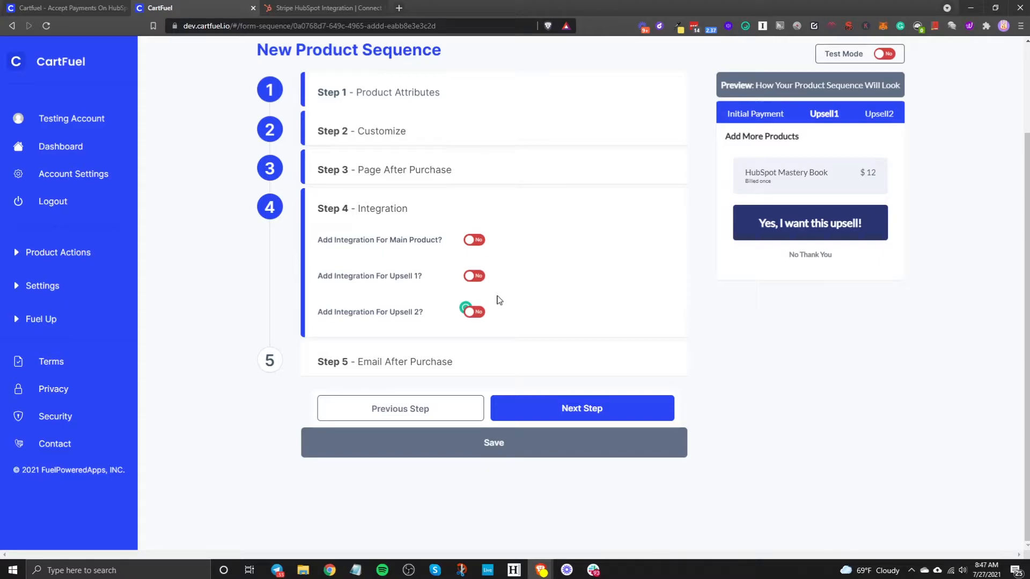
- Pass the Email After Purchase step and save the sequence to get its embed script code
{"action": "left_click", "coordinate": [569, 411]}
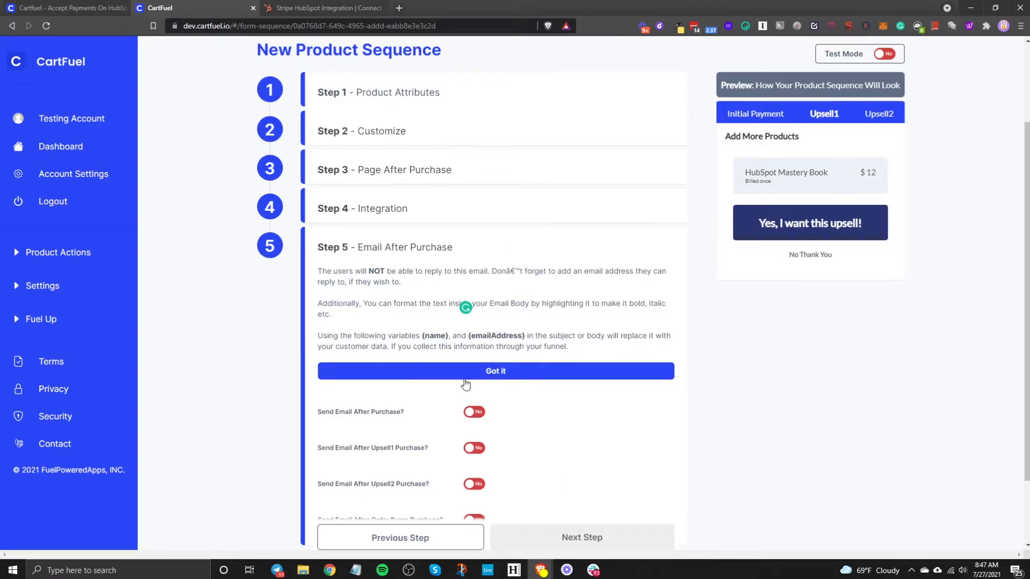
{"action": "scroll", "coordinate": [466, 387], "scroll_direction": "down", "scroll_amount": 2}
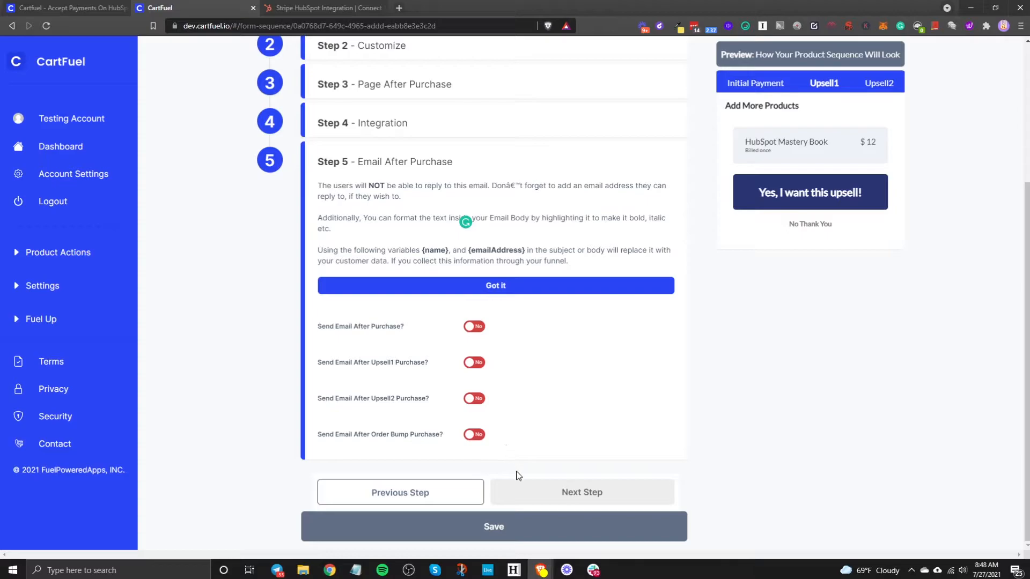
{"action": "left_click", "coordinate": [536, 525]}
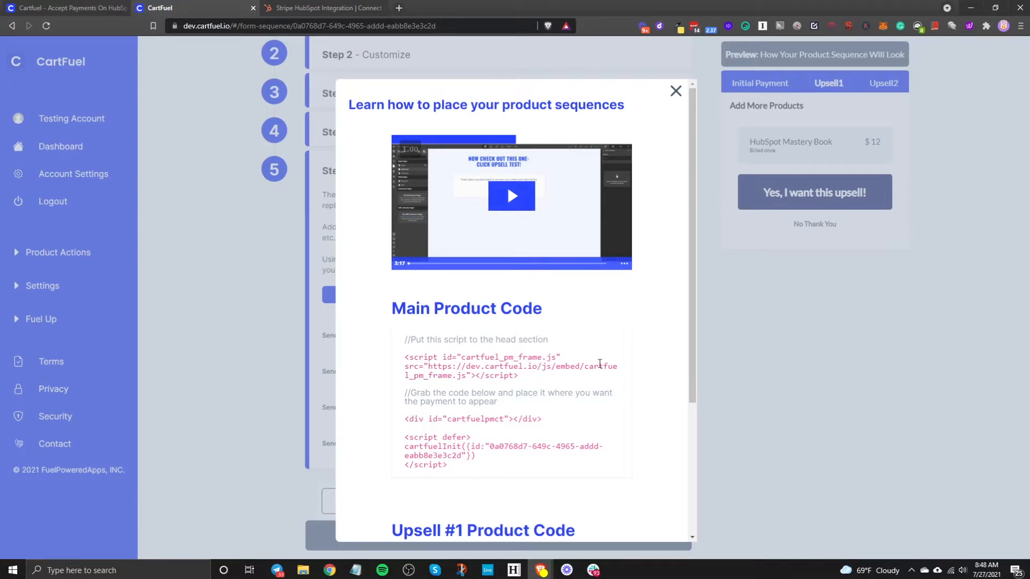
- Copy the head script tag and payment div embed snippets, then switch to the HubSpot User Guide
{"action": "scroll", "coordinate": [516, 317], "scroll_direction": "down", "scroll_amount": 3}
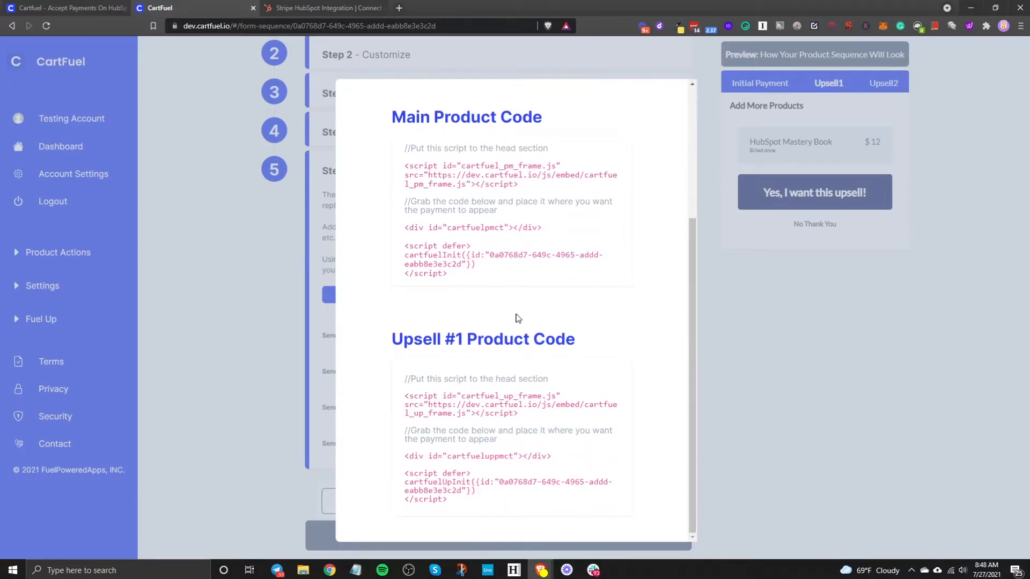
{"action": "left_click", "coordinate": [474, 185]}
{"action": "left_click", "coordinate": [539, 233]}
{"action": "scroll", "coordinate": [482, 238], "scroll_direction": "up", "scroll_amount": 3}
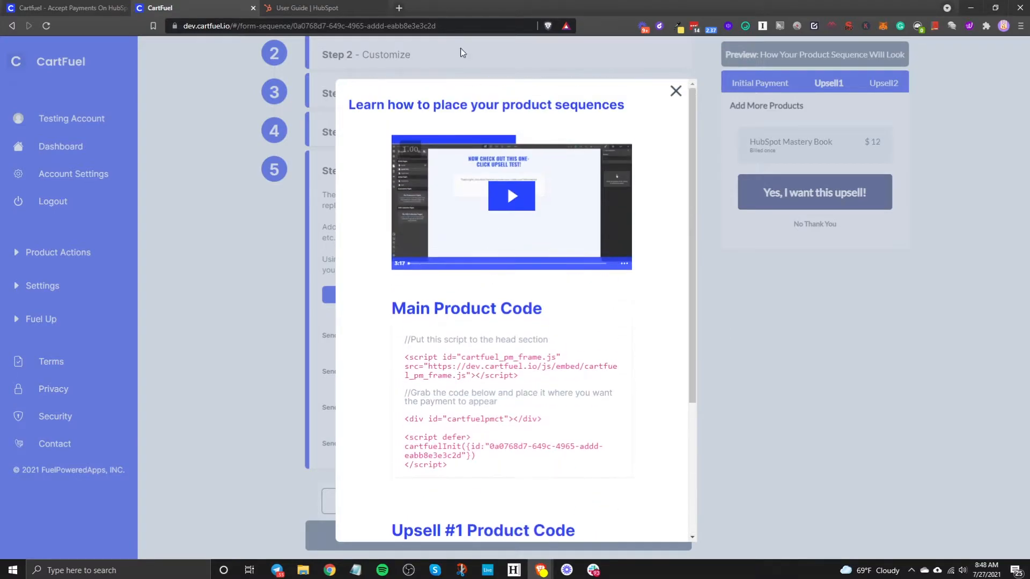
{"action": "left_click", "coordinate": [327, 7]}
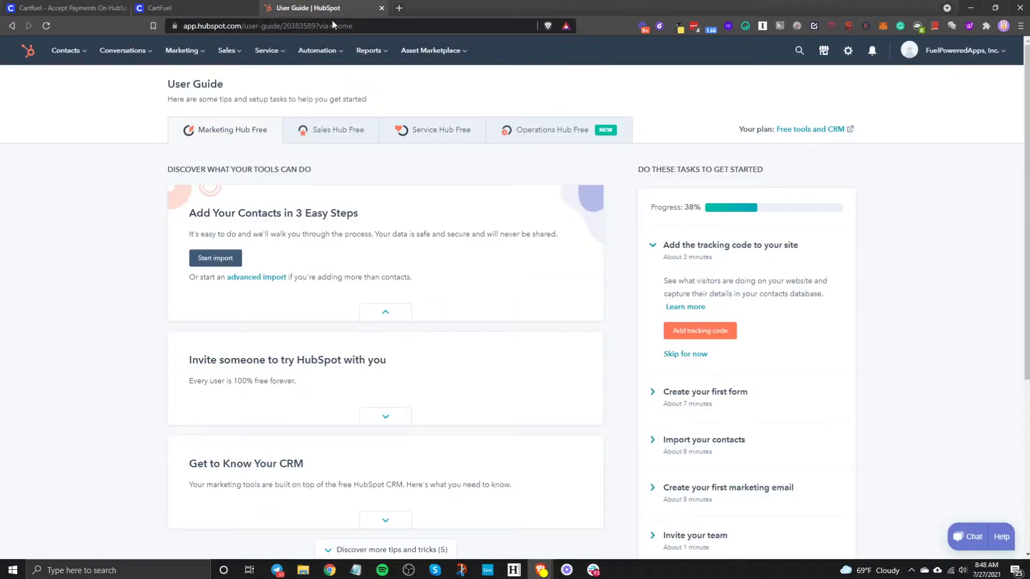
- Show the Landing pages list under Marketing > Website > Website Pages
{"action": "left_click", "coordinate": [202, 51]}
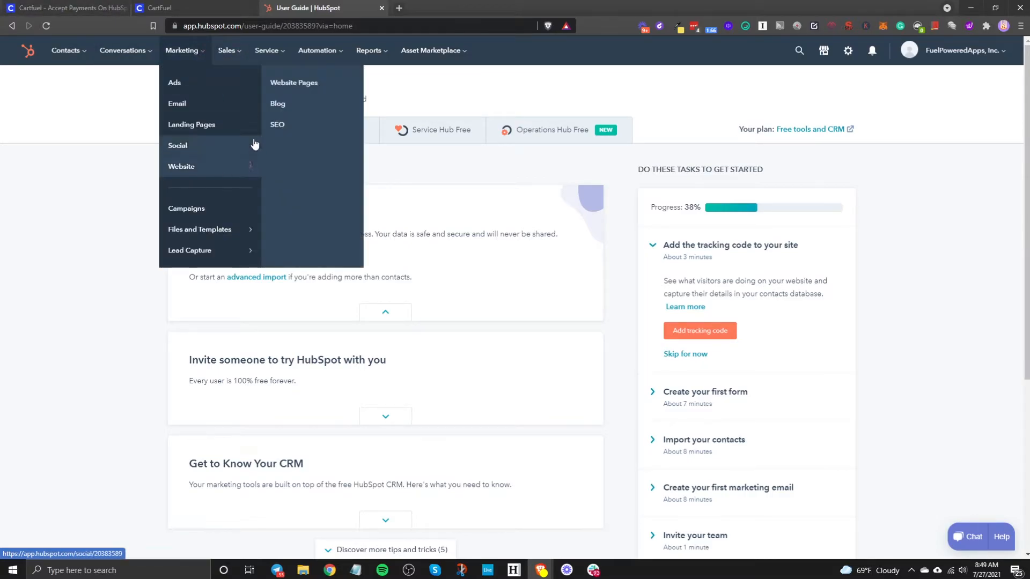
{"action": "mouse_move", "coordinate": [236, 166]}
{"action": "left_click", "coordinate": [293, 83]}
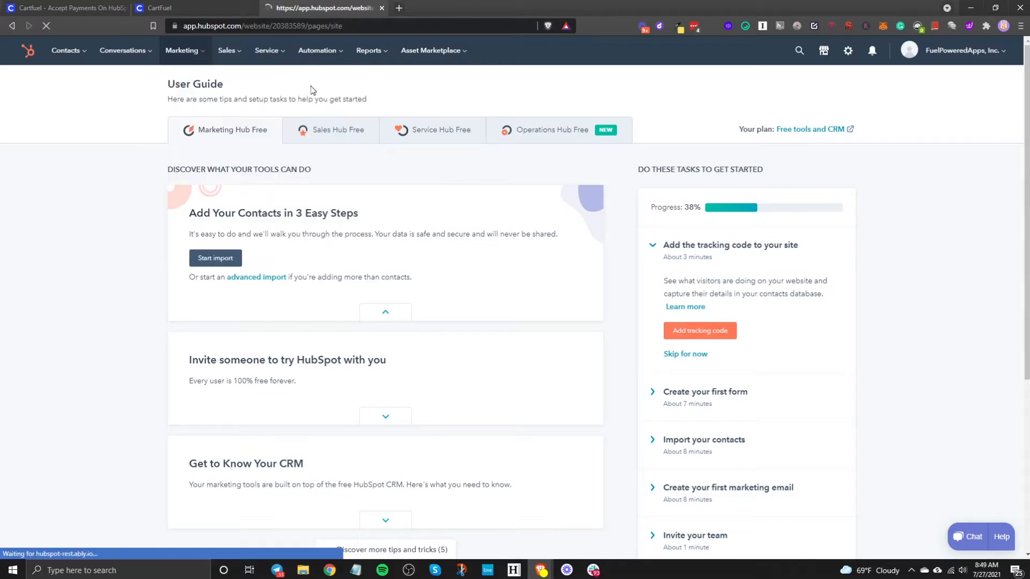
{"action": "left_click", "coordinate": [302, 116]}
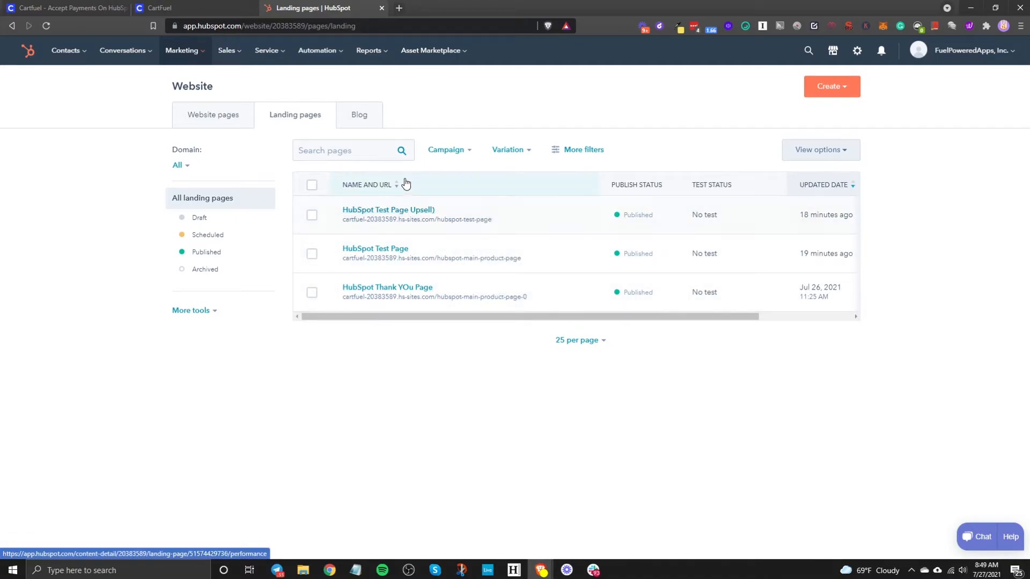
- Go to the Asset Marketplace from the HubSpot marketplaces menu
{"action": "mouse_move", "coordinate": [462, 58]}
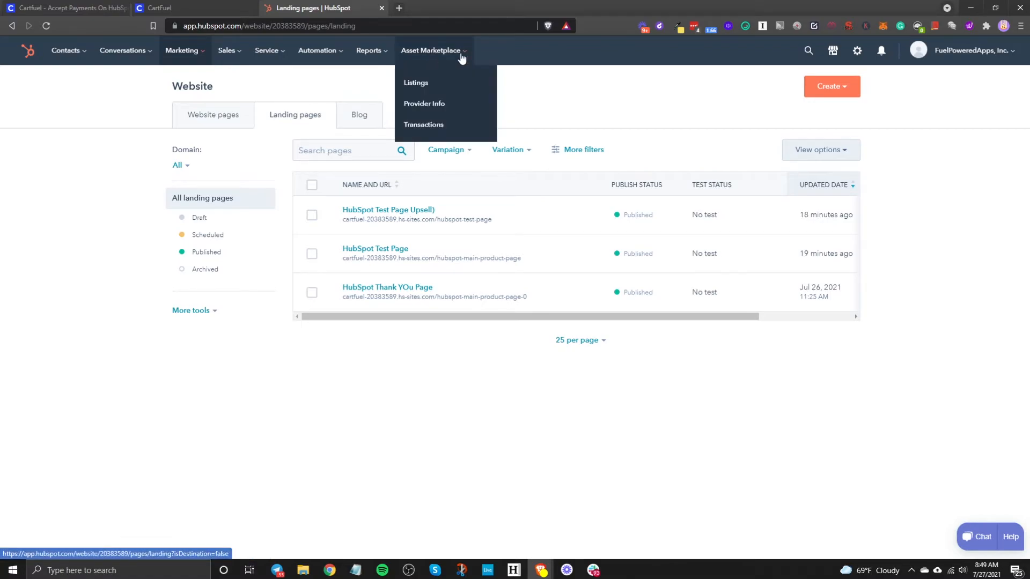
{"action": "left_click", "coordinate": [832, 50]}
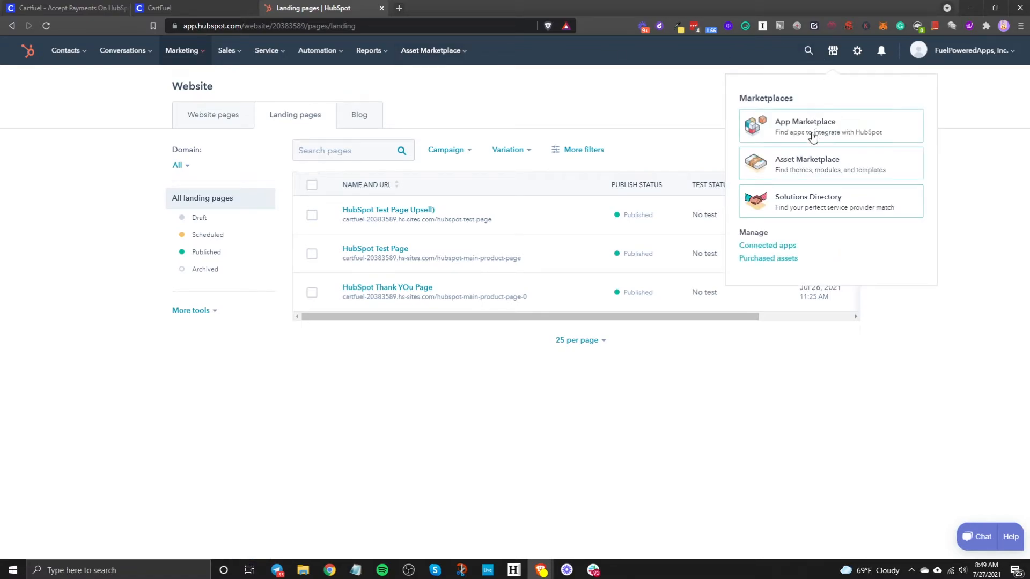
{"action": "left_click", "coordinate": [803, 170]}
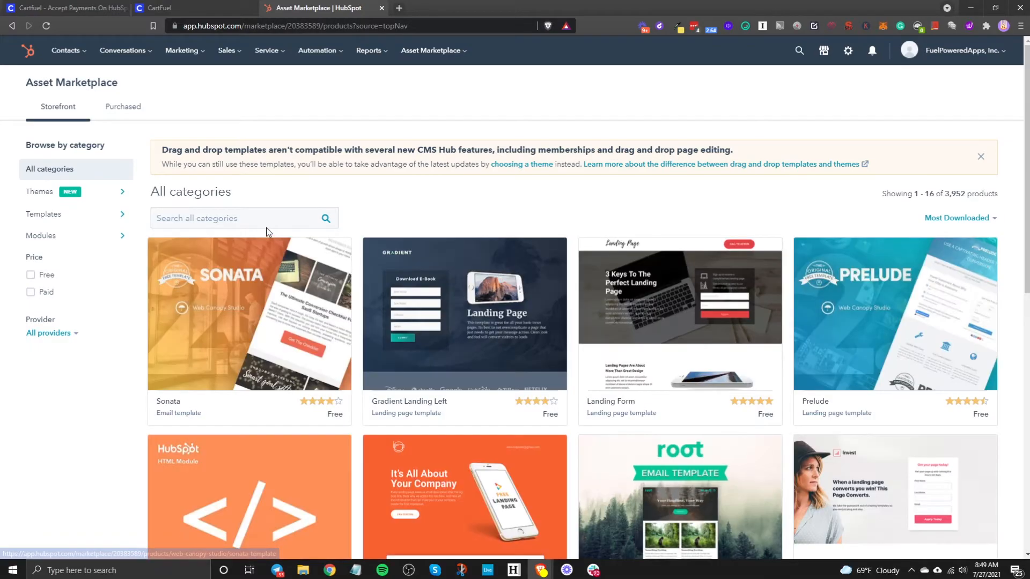
- Search the marketplace for 'html' and open the already-installed HTML module listing by HubSpot
{"action": "left_click", "coordinate": [260, 222]}
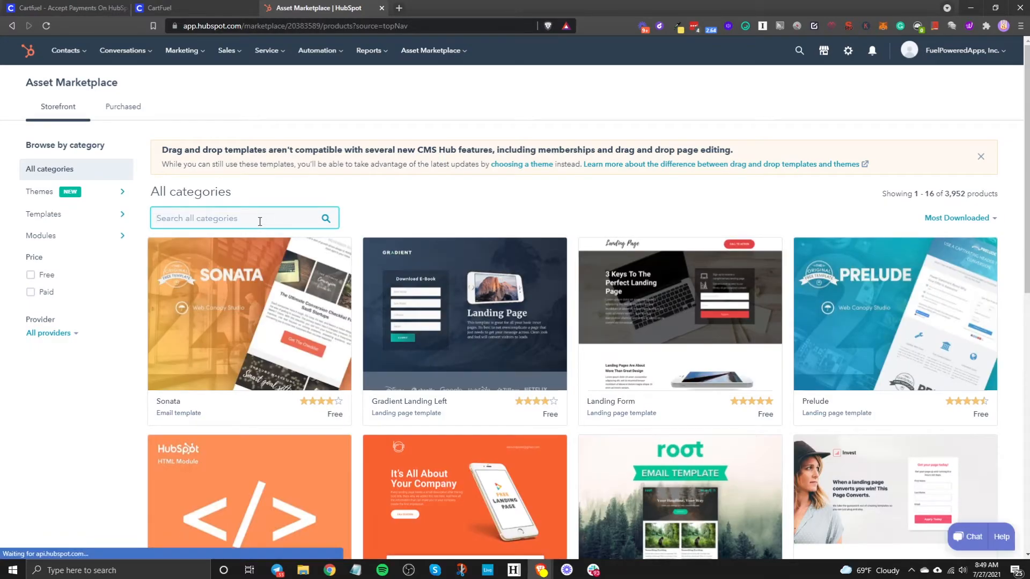
{"action": "type", "text": "html"}
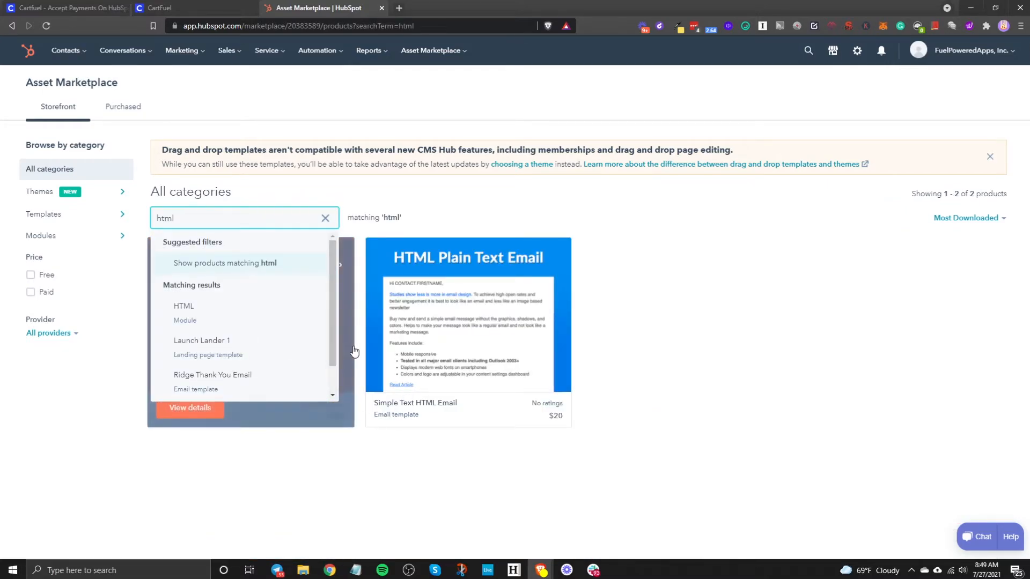
{"action": "left_click", "coordinate": [353, 347]}
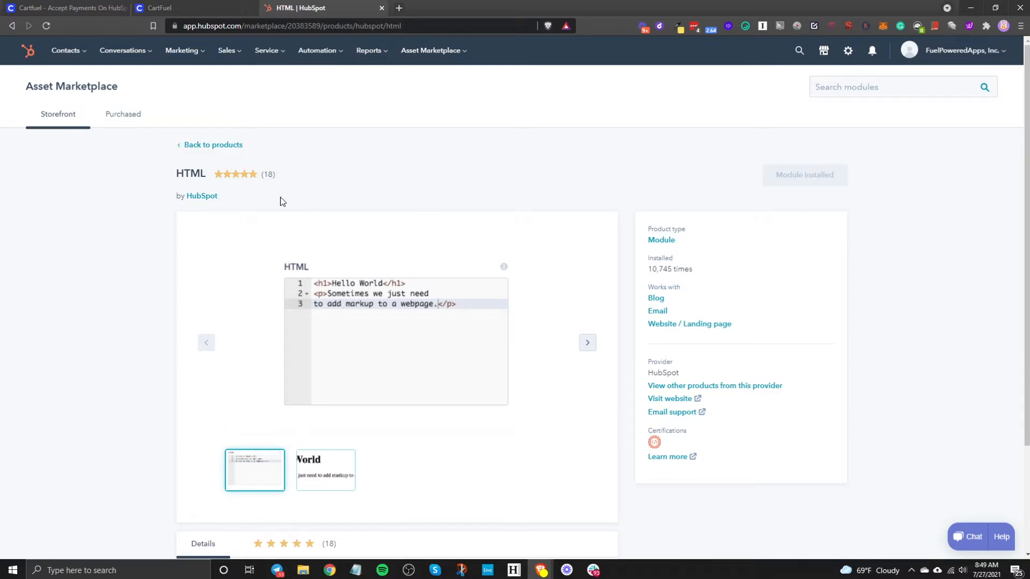
{"action": "left_click", "coordinate": [204, 63]}
- Open the 'HubSpot Test Page' details from the Landing pages list
{"action": "mouse_move", "coordinate": [214, 165]}
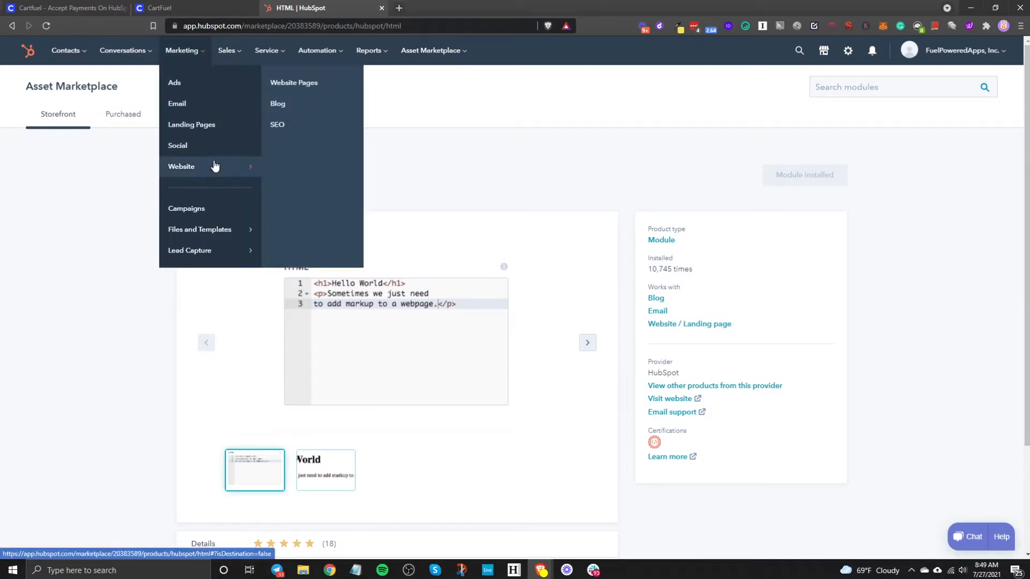
{"action": "left_click", "coordinate": [299, 91]}
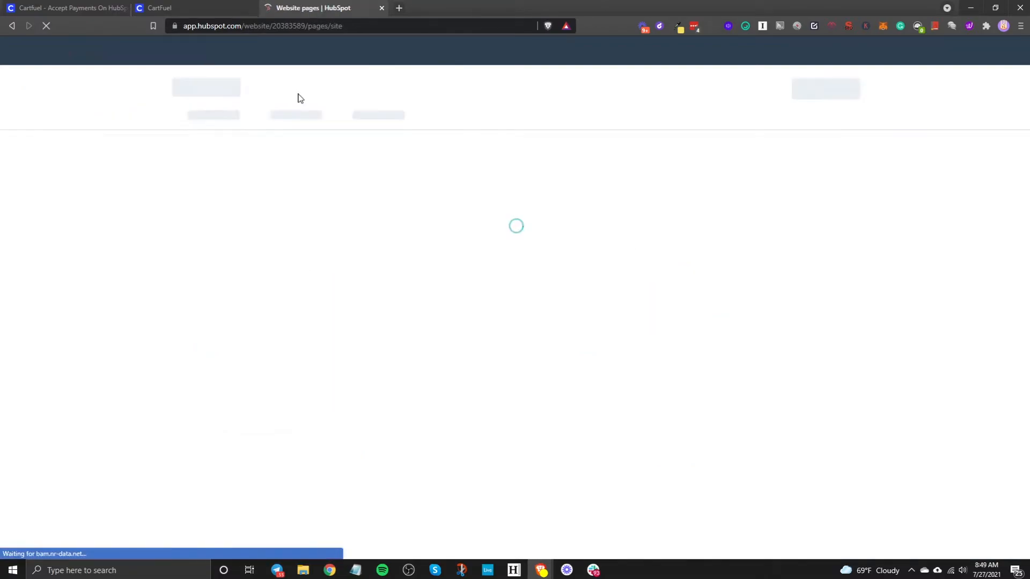
{"action": "left_click", "coordinate": [301, 124]}
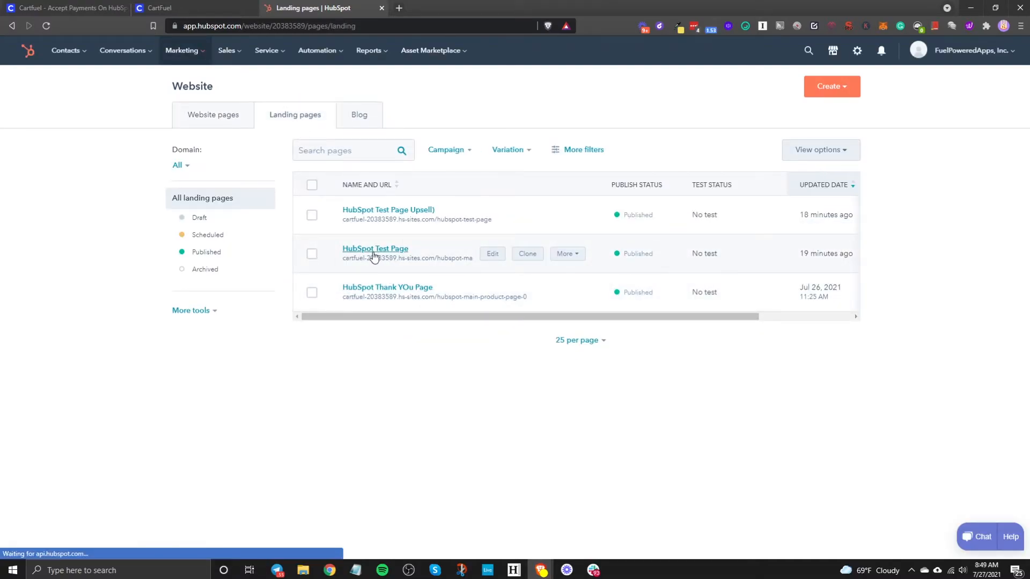
{"action": "left_click", "coordinate": [374, 251]}
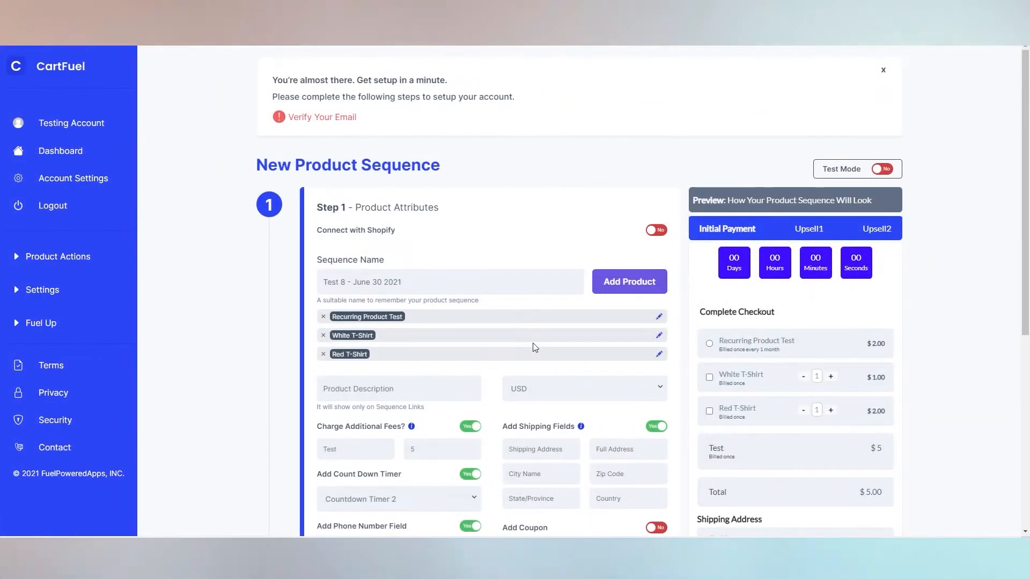
- Copy an embed code snippet and the Upsell #1 embed code
{"action": "scroll", "coordinate": [536, 335], "scroll_direction": "down", "scroll_amount": 2}
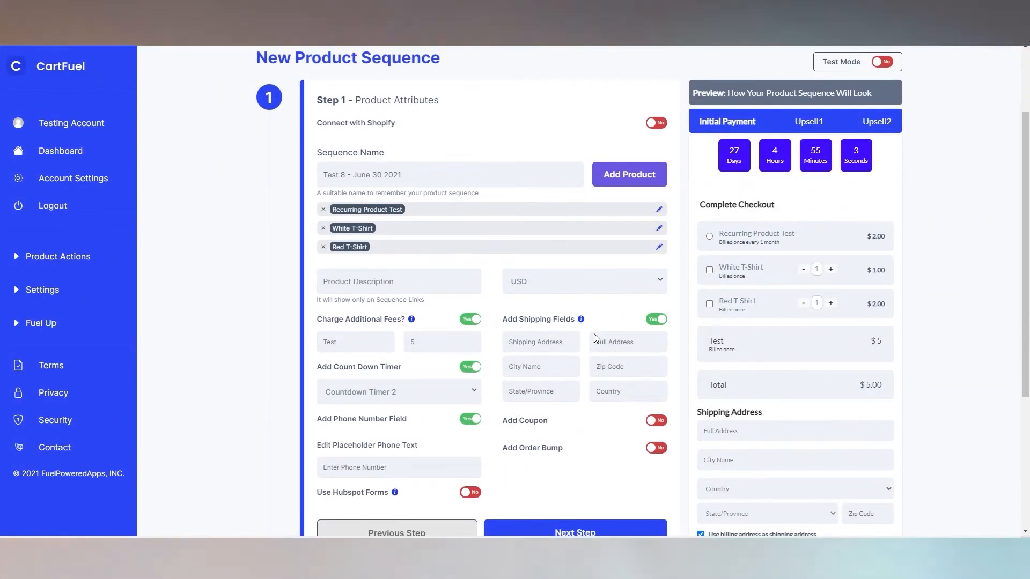
{"action": "scroll", "coordinate": [778, 231], "scroll_direction": "down", "scroll_amount": 2}
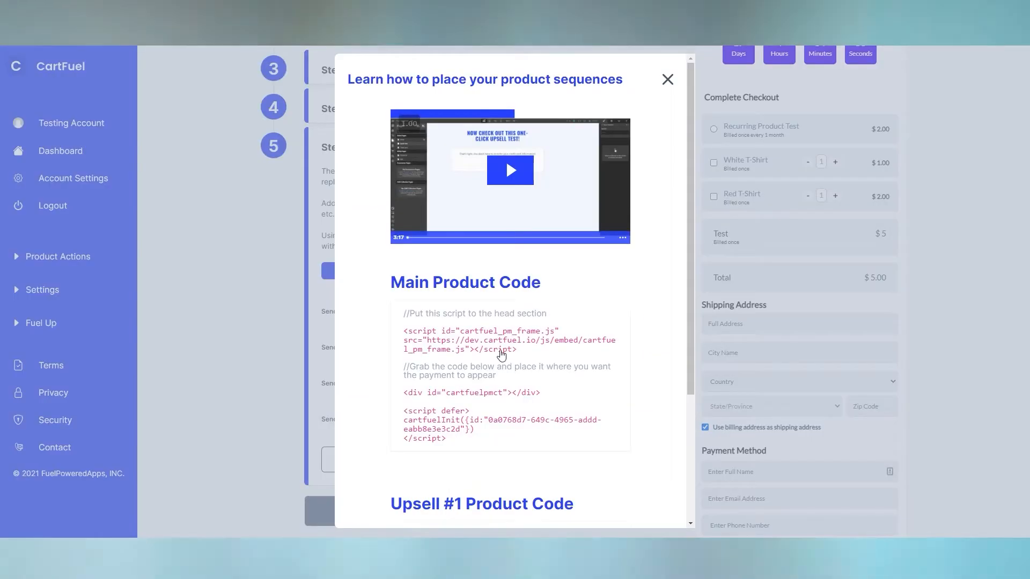
{"action": "left_click", "coordinate": [488, 420]}
{"action": "scroll", "coordinate": [487, 420], "scroll_direction": "down", "scroll_amount": 3}
{"action": "left_click", "coordinate": [445, 460]}
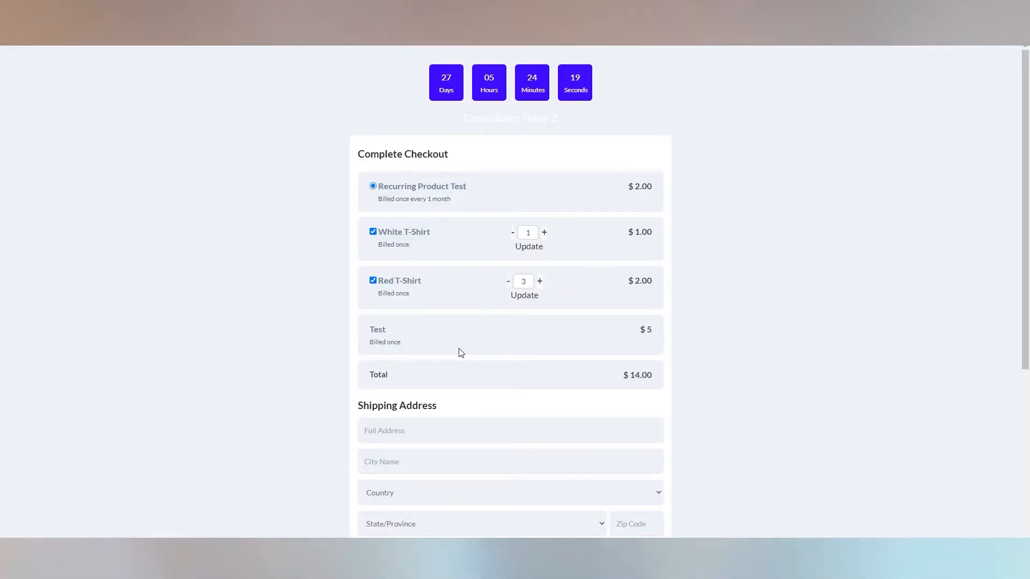
- Submit the test checkout payment and accept the Black T-Shirt upsell
{"action": "scroll", "coordinate": [460, 353], "scroll_direction": "down", "scroll_amount": 4}
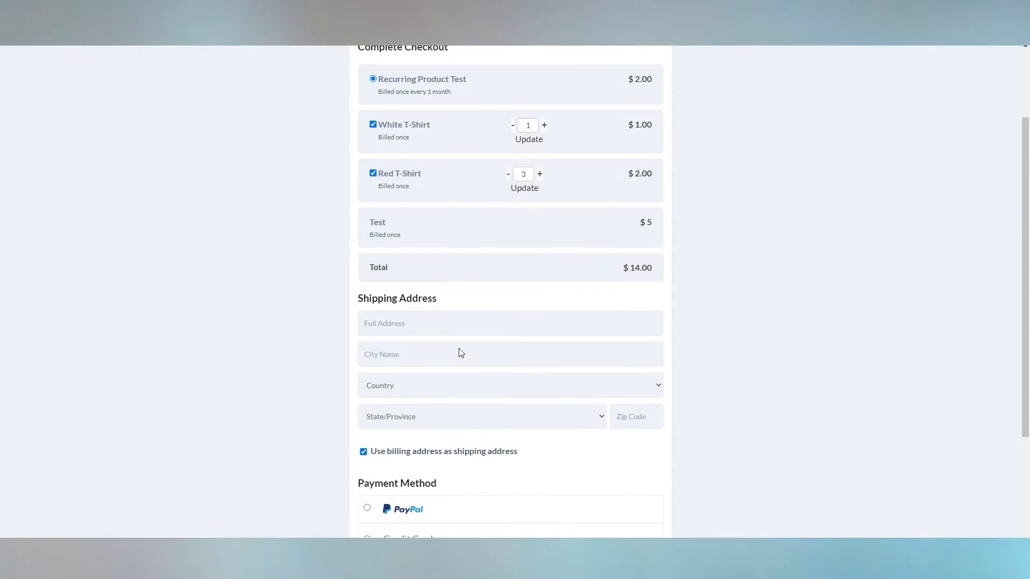
{"action": "left_click", "coordinate": [557, 430]}
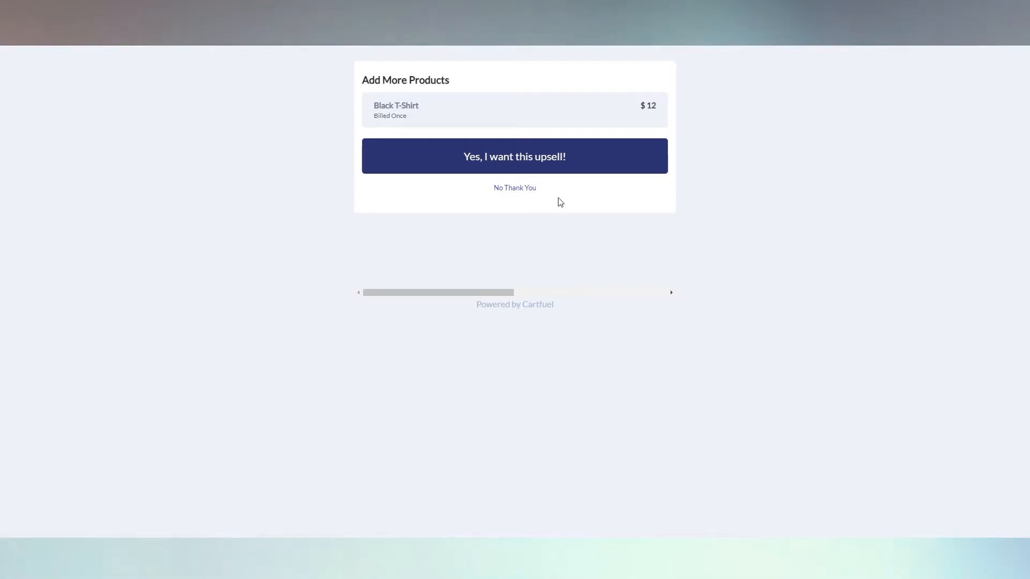
{"action": "left_click", "coordinate": [556, 165]}
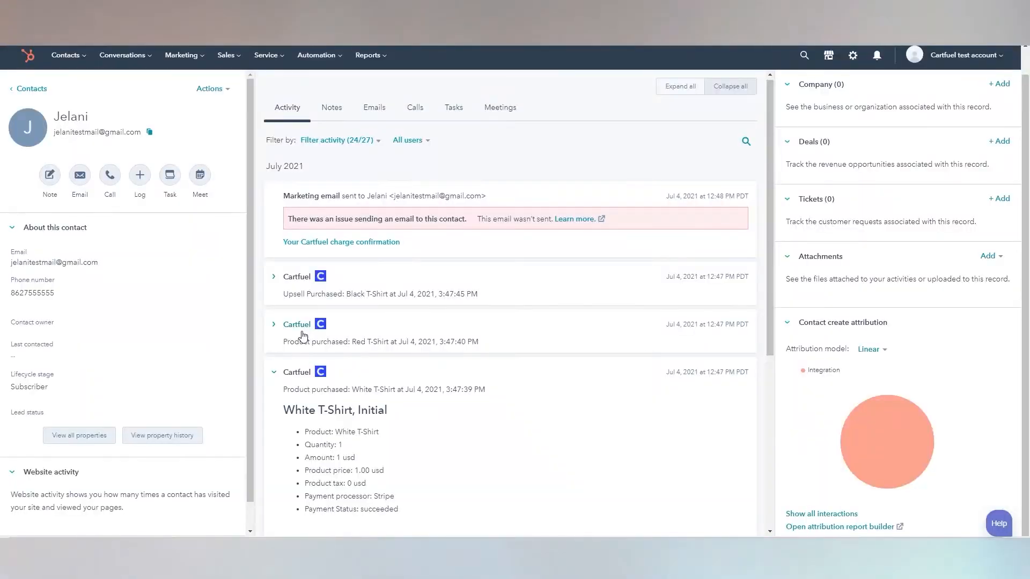
- Expand the Red T-Shirt and Black T-Shirt upsell purchase cards and scroll the contact timeline
{"action": "left_click", "coordinate": [303, 334]}
{"action": "left_click", "coordinate": [307, 279]}
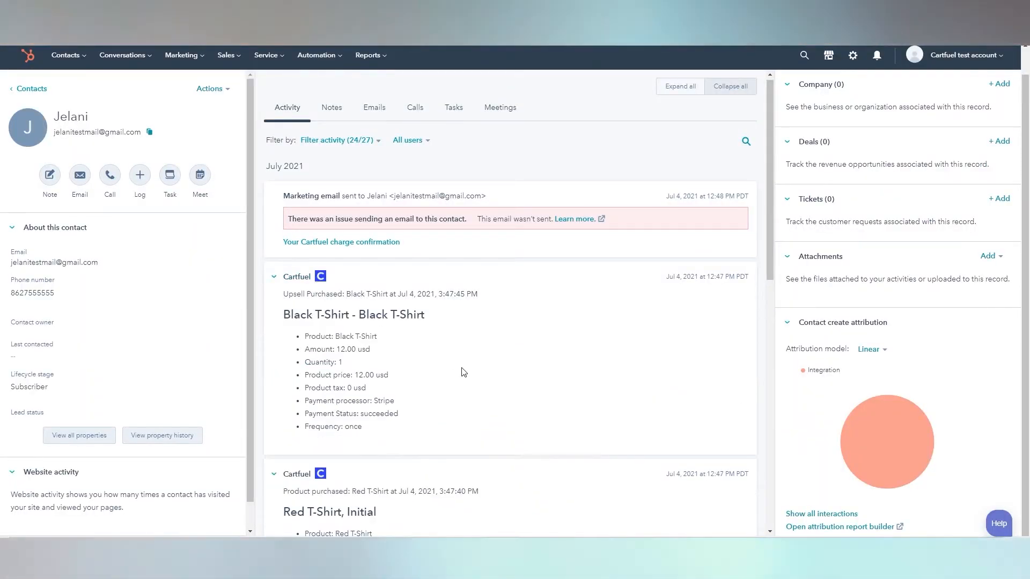
{"action": "scroll", "coordinate": [460, 373], "scroll_direction": "down", "scroll_amount": 7}
{"action": "scroll", "coordinate": [344, 363], "scroll_direction": "down", "scroll_amount": 3}
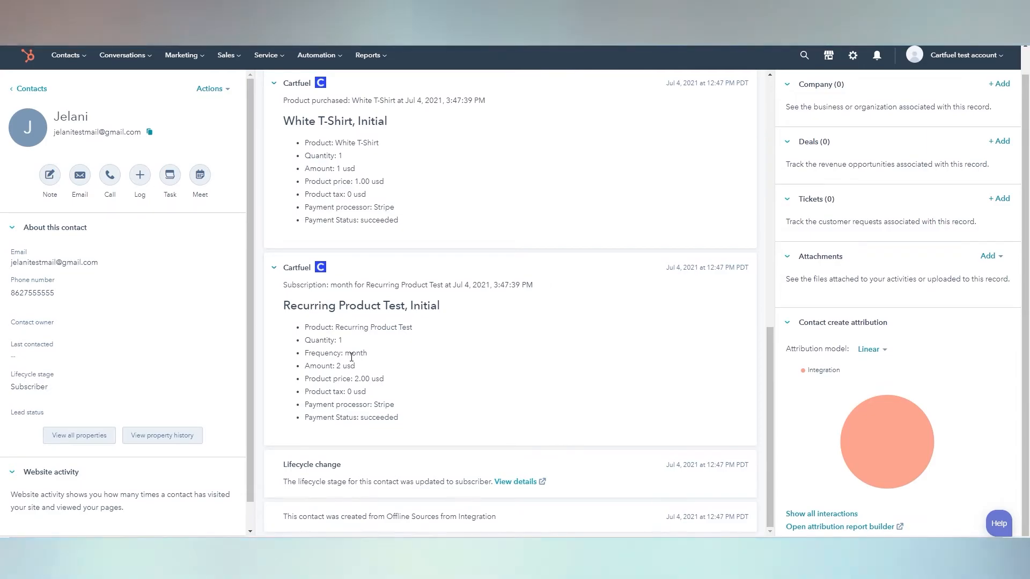
{"action": "scroll", "coordinate": [352, 357], "scroll_direction": "up", "scroll_amount": 5}
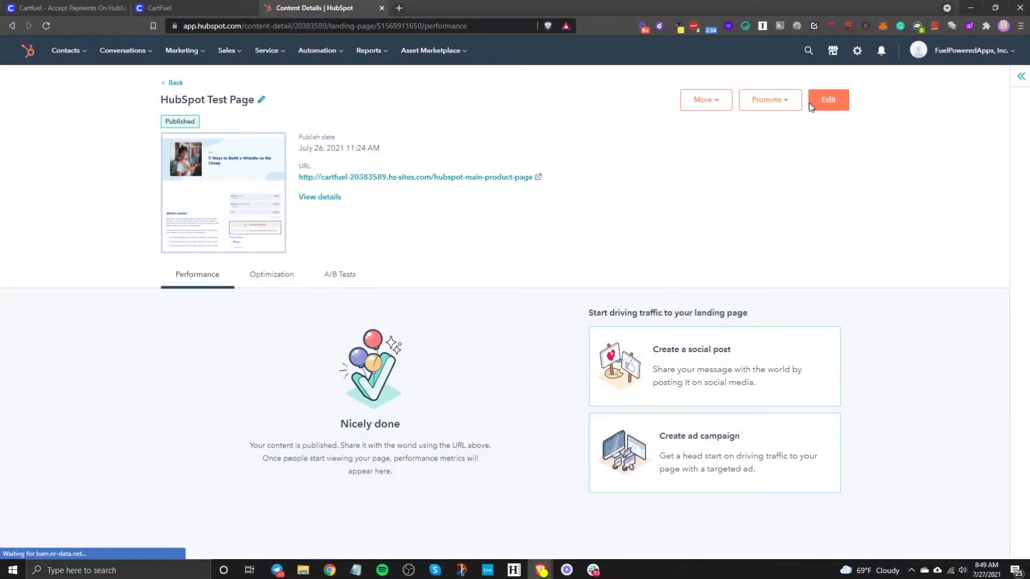
- Open HubSpot Test Page in the editor and drag an HTML module in near the checkout
{"action": "left_click", "coordinate": [847, 107]}
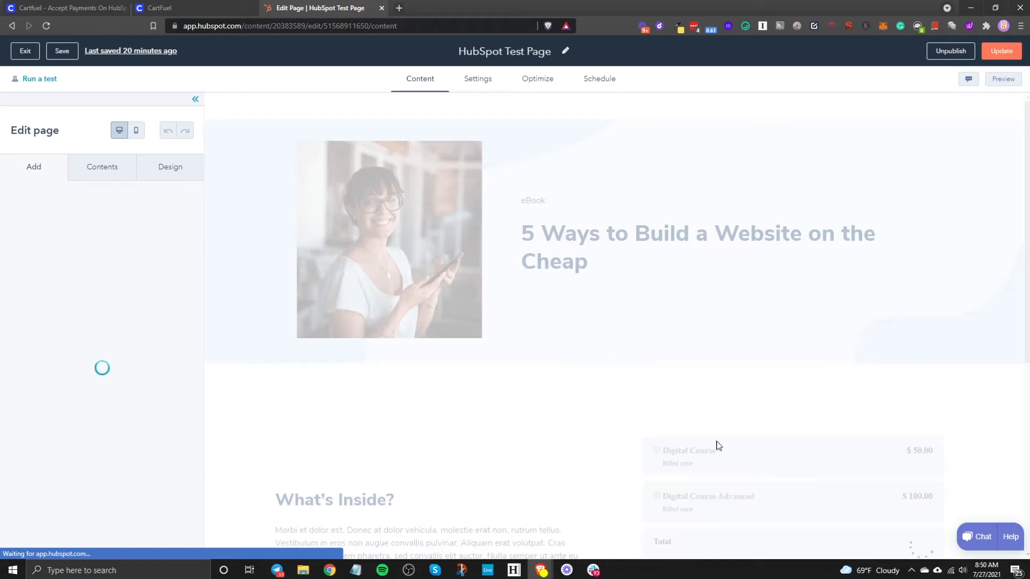
{"action": "scroll", "coordinate": [702, 332], "scroll_direction": "down", "scroll_amount": 8}
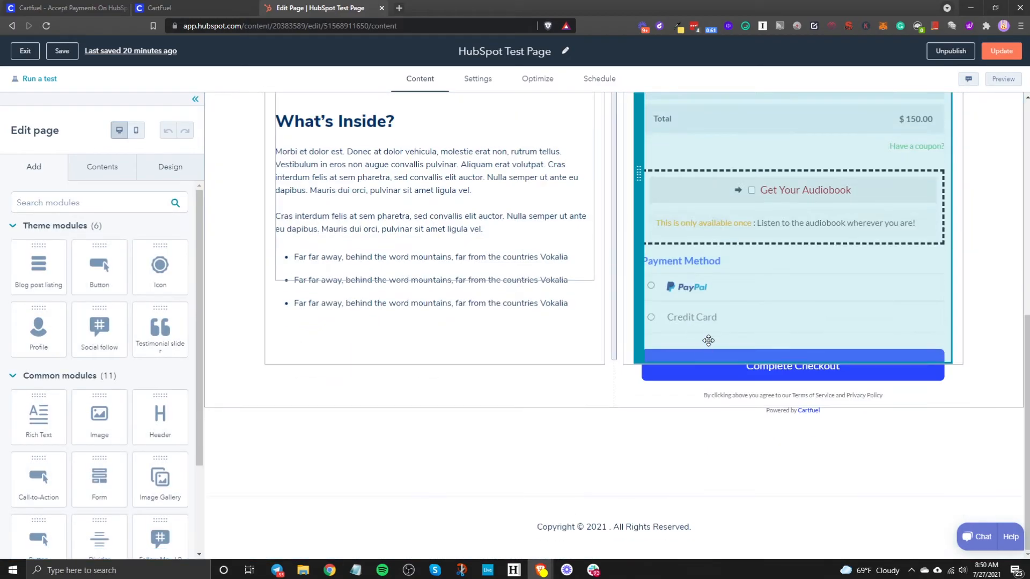
{"action": "left_click", "coordinate": [755, 188]}
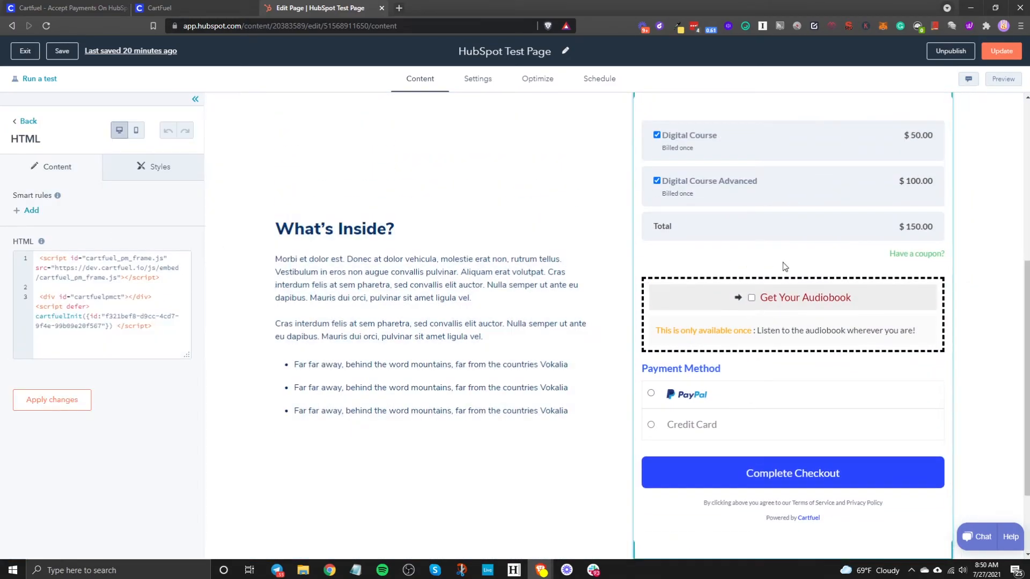
{"action": "scroll", "coordinate": [788, 334], "scroll_direction": "up", "scroll_amount": 2}
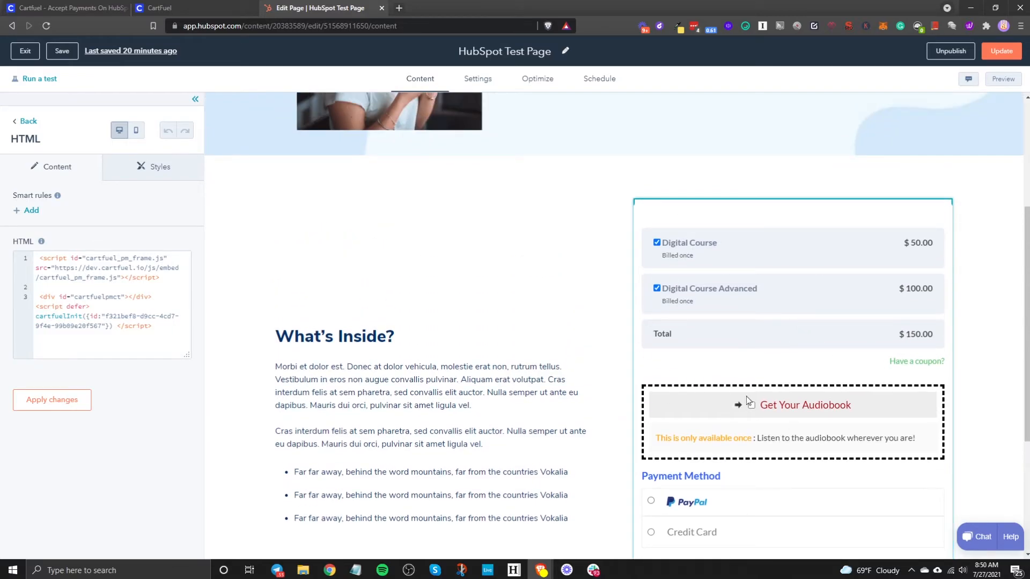
{"action": "left_click", "coordinate": [29, 121]}
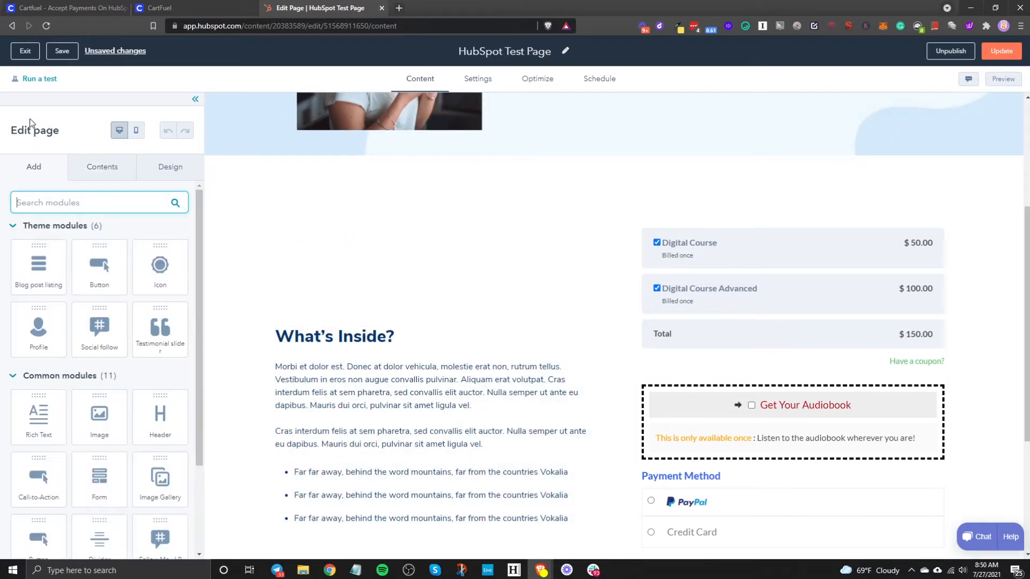
{"action": "left_click", "coordinate": [70, 210]}
{"action": "type", "text": "html"}
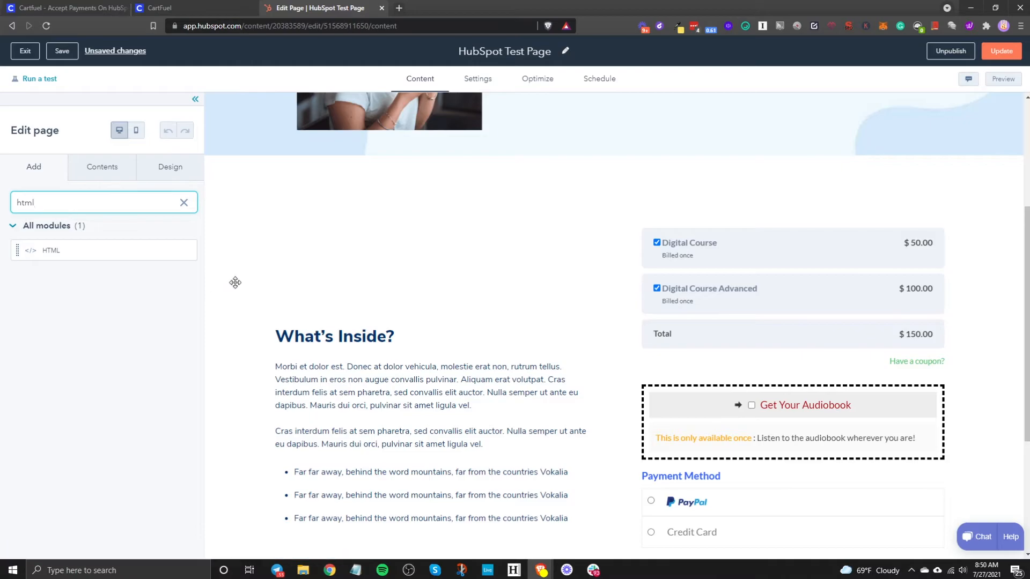
{"action": "mouse_move", "coordinate": [85, 253]}
{"action": "left_mouse_down"}
{"action": "mouse_move", "coordinate": [715, 207]}
{"action": "mouse_move", "coordinate": [305, 210]}
{"action": "mouse_move", "coordinate": [95, 239]}
{"action": "left_mouse_up"}
- Paste CartFuel's main product code and checkout placement code into the module and apply
{"action": "left_click", "coordinate": [752, 267]}
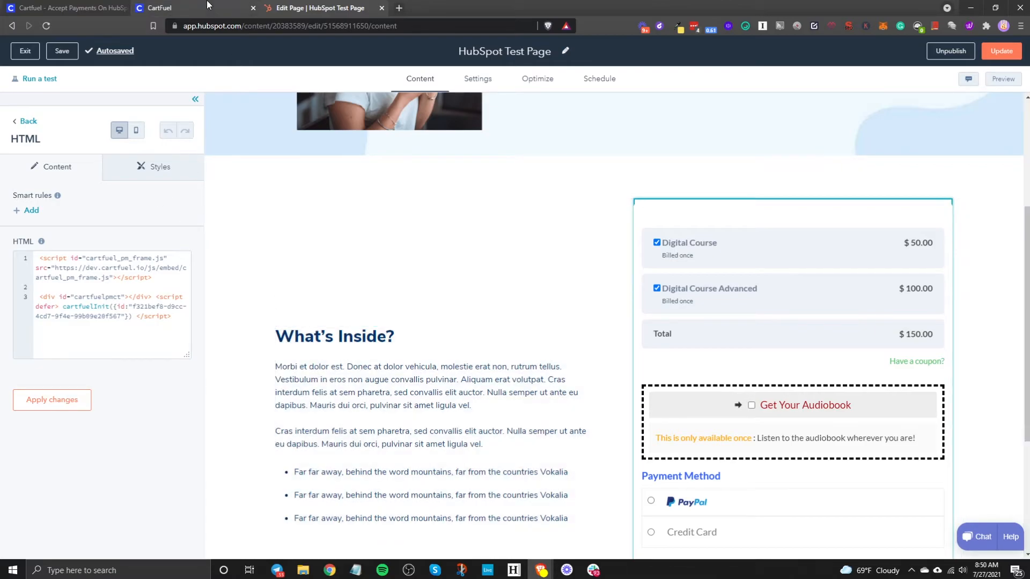
{"action": "left_click", "coordinate": [160, 8]}
{"action": "left_click", "coordinate": [462, 367]}
{"action": "left_click", "coordinate": [362, 5]}
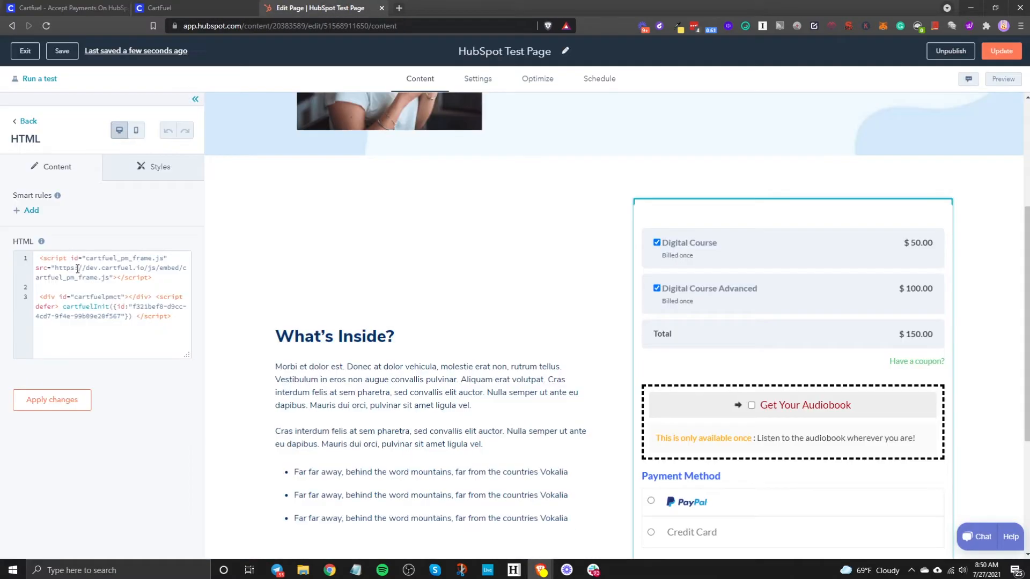
{"action": "left_click", "coordinate": [169, 284]}
{"action": "left_click", "coordinate": [230, 8]}
{"action": "left_click", "coordinate": [434, 440]}
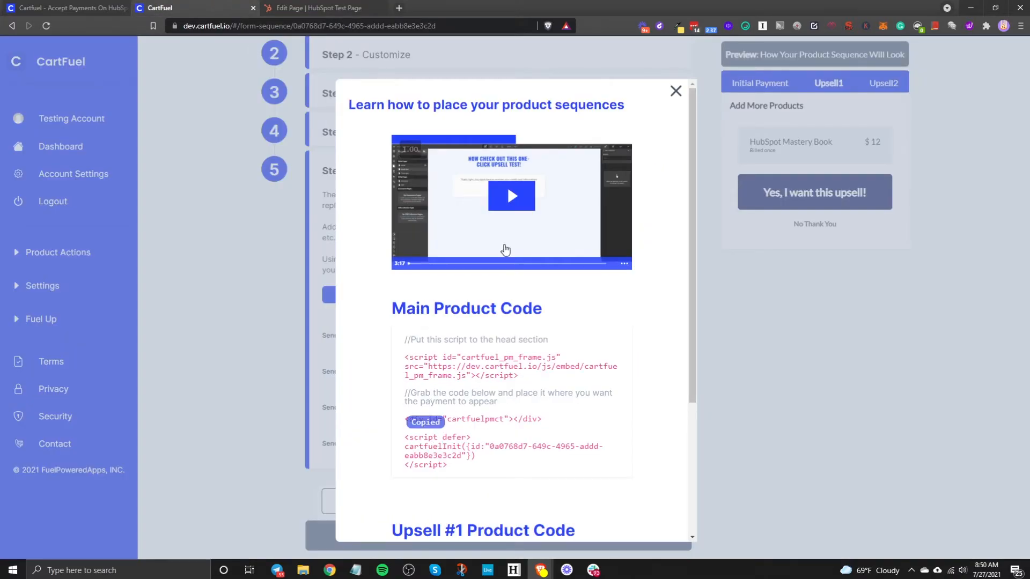
{"action": "left_click", "coordinate": [322, 8]}
{"action": "left_click", "coordinate": [69, 410]}
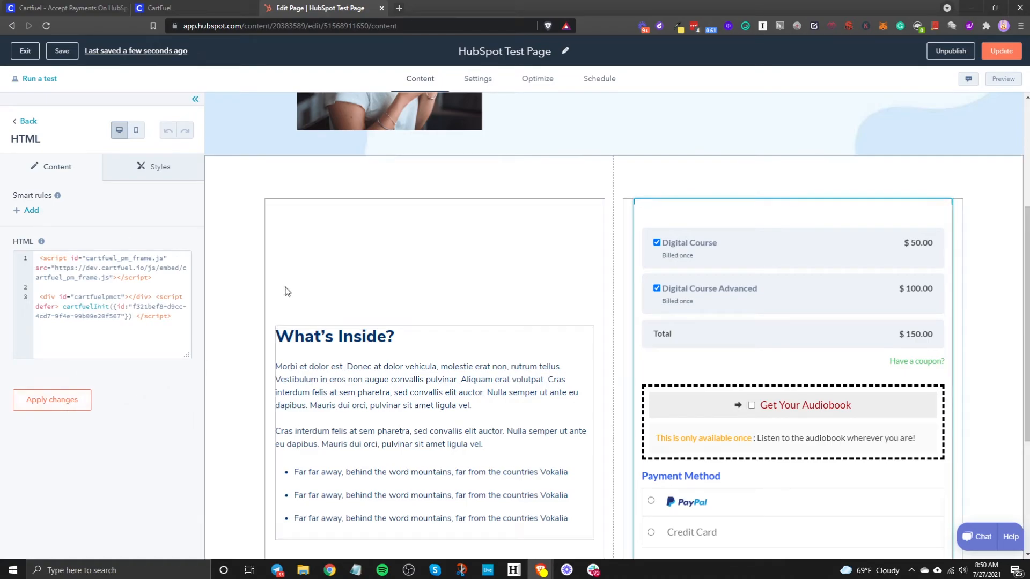
- Exit the editor, open the Upsell page for editing, and select its Add More Products module
{"action": "left_click", "coordinate": [26, 53]}
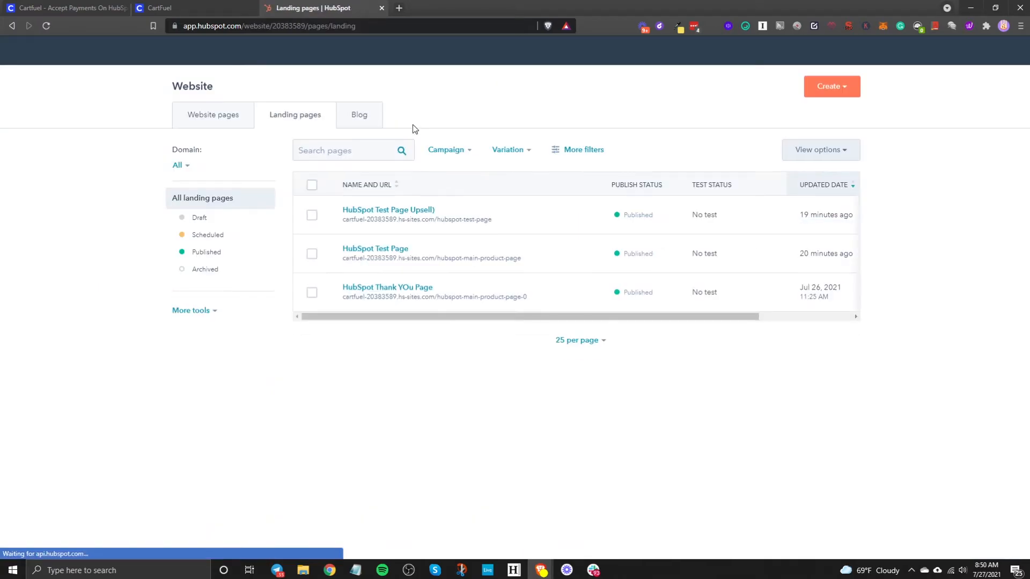
{"action": "mouse_move", "coordinate": [392, 221]}
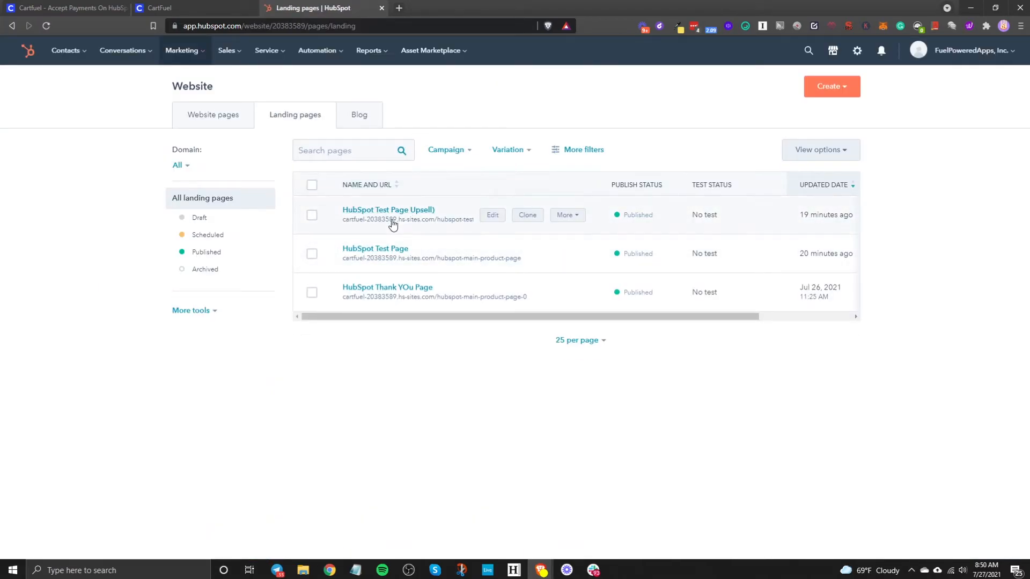
{"action": "left_click", "coordinate": [493, 215]}
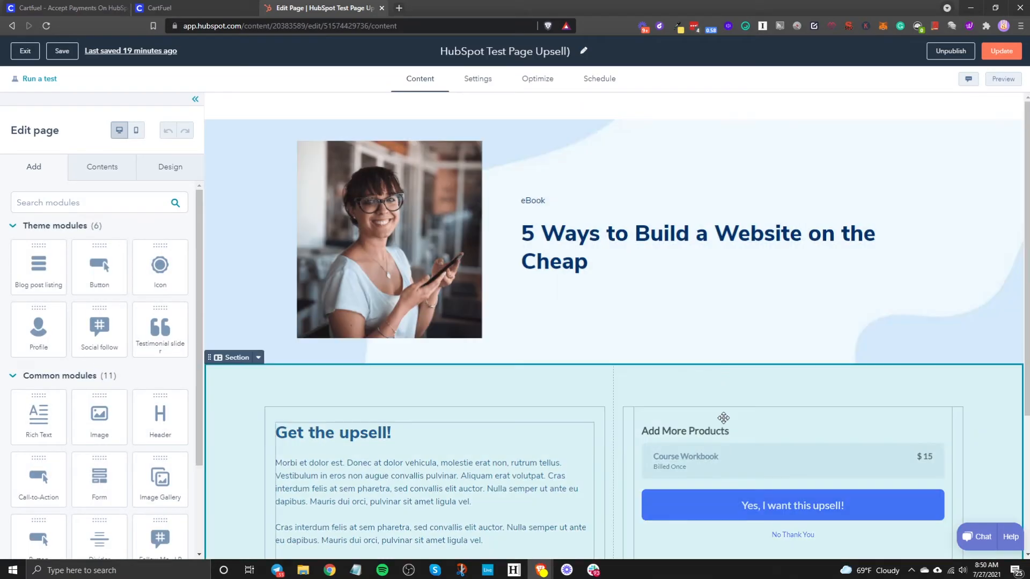
{"action": "left_click", "coordinate": [716, 454]}
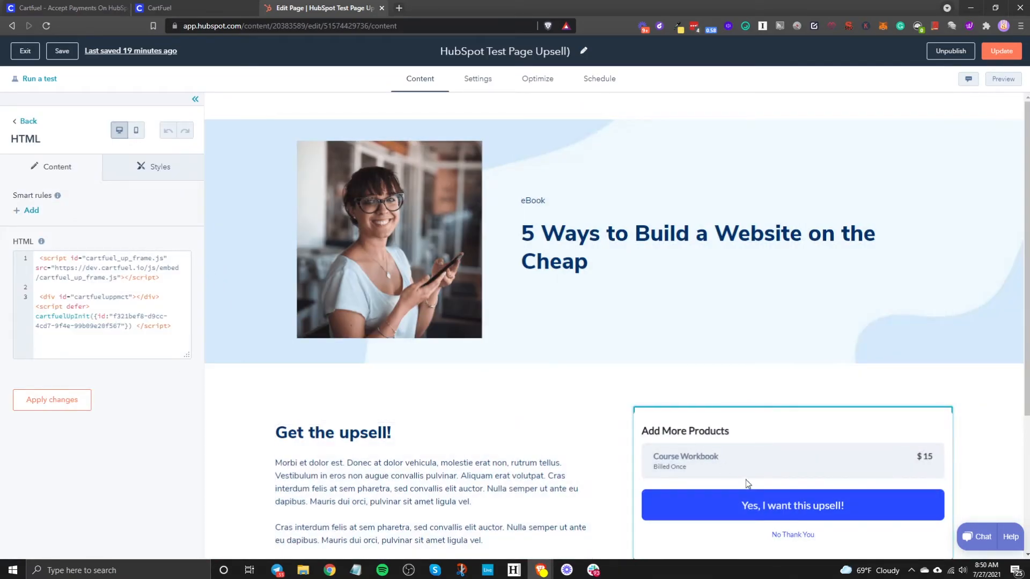
- Paste the Upsell #1 script and cartfueluppmct placement id into the module, apply, and exit
{"action": "left_click", "coordinate": [160, 8]}
{"action": "scroll", "coordinate": [507, 185], "scroll_direction": "down", "scroll_amount": 4}
{"action": "double_click", "coordinate": [492, 395]}
{"action": "left_click", "coordinate": [327, 8]}
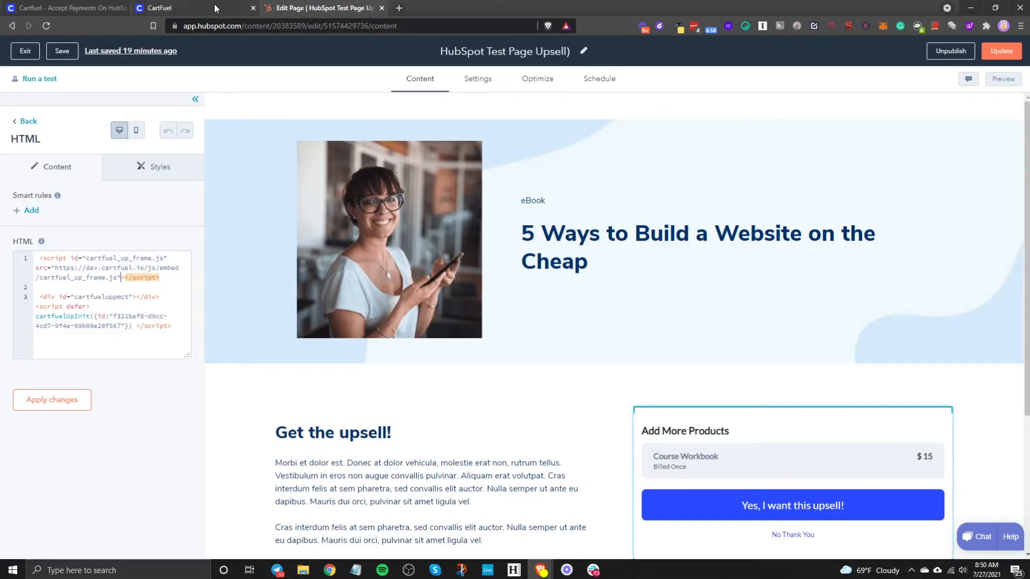
{"action": "left_click", "coordinate": [218, 12]}
{"action": "double_click", "coordinate": [510, 456]}
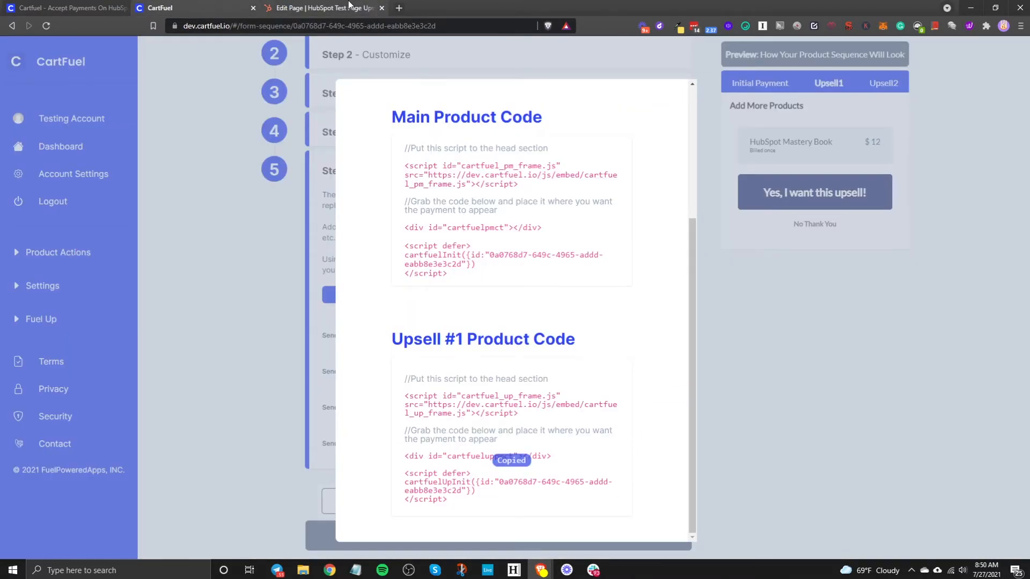
{"action": "left_click", "coordinate": [327, 7]}
{"action": "left_click", "coordinate": [69, 400]}
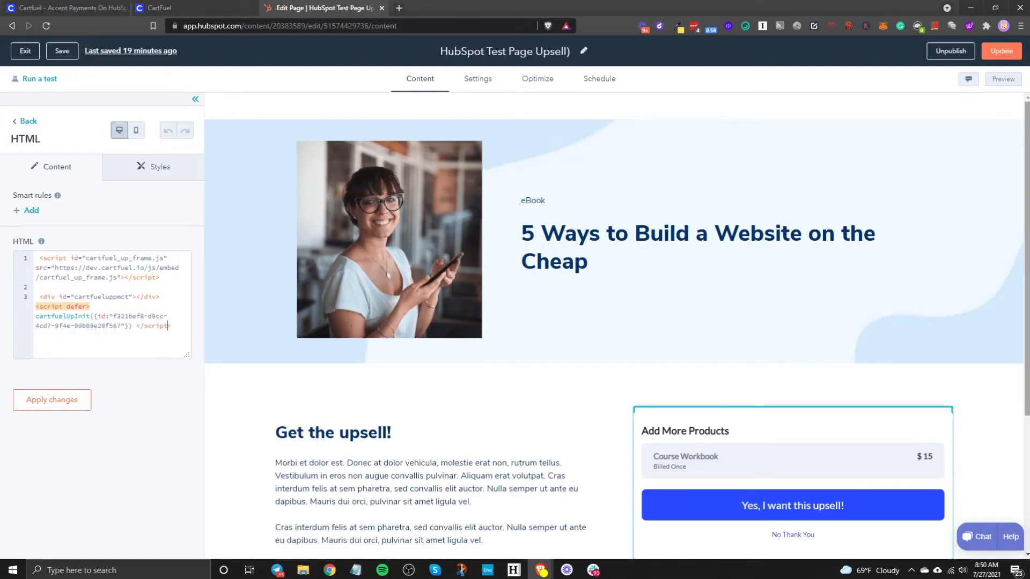
{"action": "left_click", "coordinate": [16, 51]}
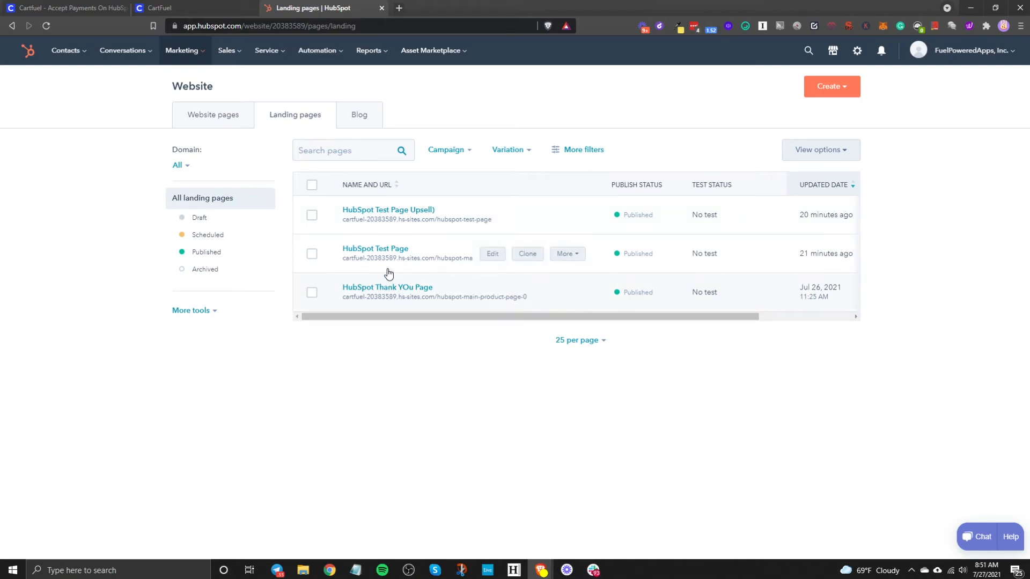
- View the live HubSpot Test Page, then turn CartFuel test mode on and save the sequence
{"action": "left_click", "coordinate": [565, 255]}
{"action": "left_click", "coordinate": [581, 276]}
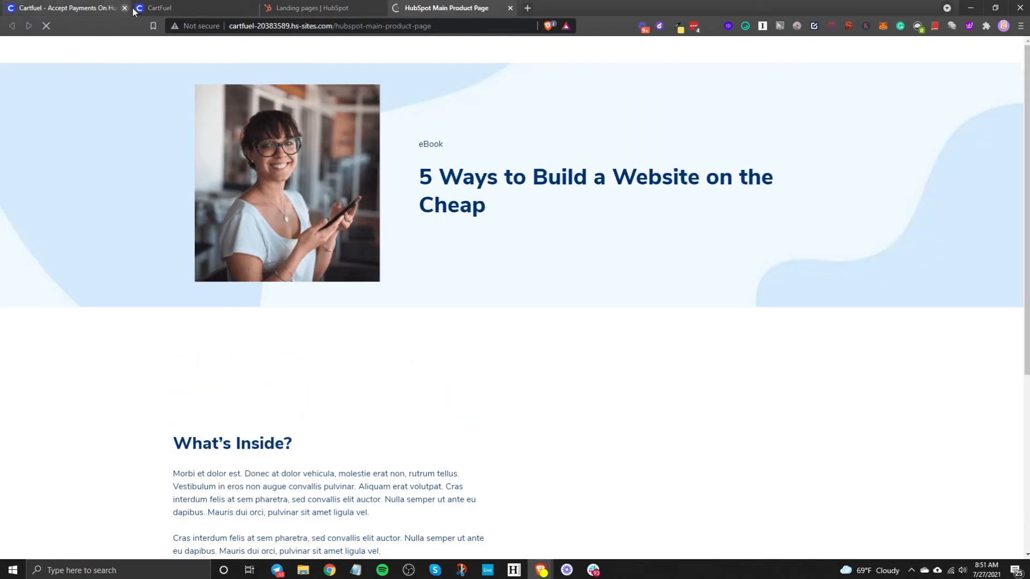
{"action": "left_click", "coordinate": [155, 9]}
{"action": "left_click", "coordinate": [328, 343]}
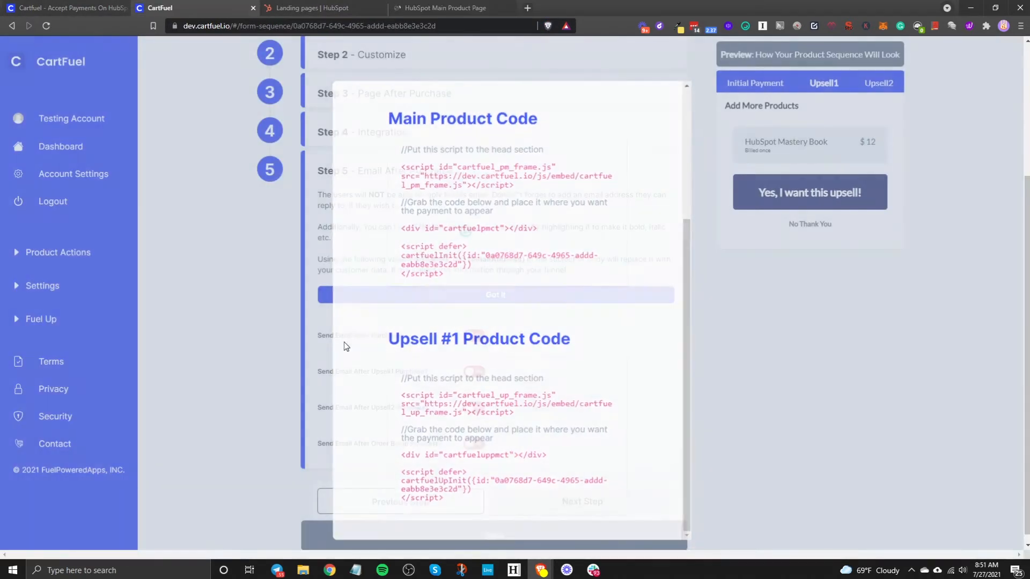
{"action": "left_click", "coordinate": [883, 165]}
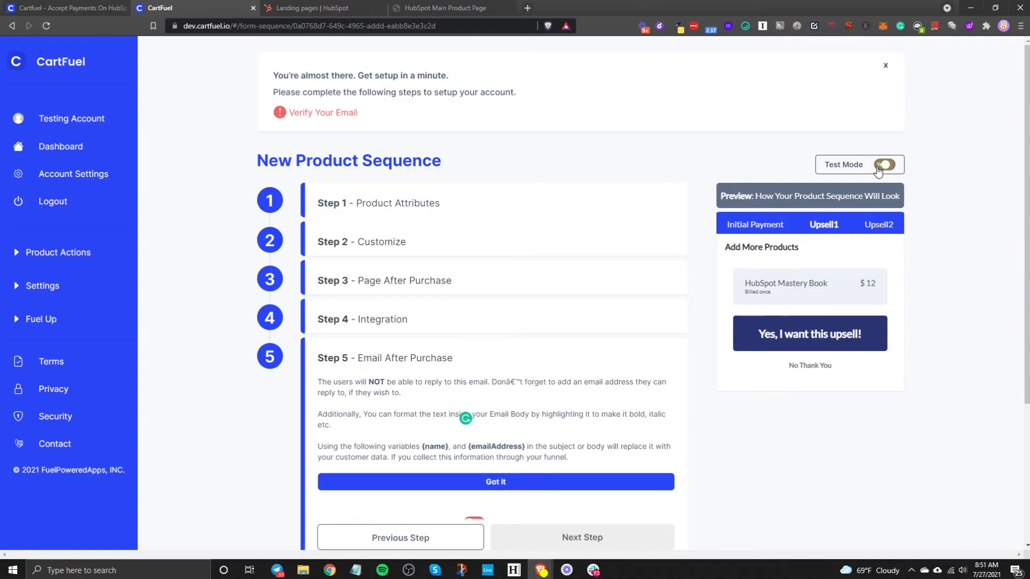
{"action": "scroll", "coordinate": [474, 535], "scroll_direction": "down", "scroll_amount": 3}
{"action": "left_click", "coordinate": [475, 535]}
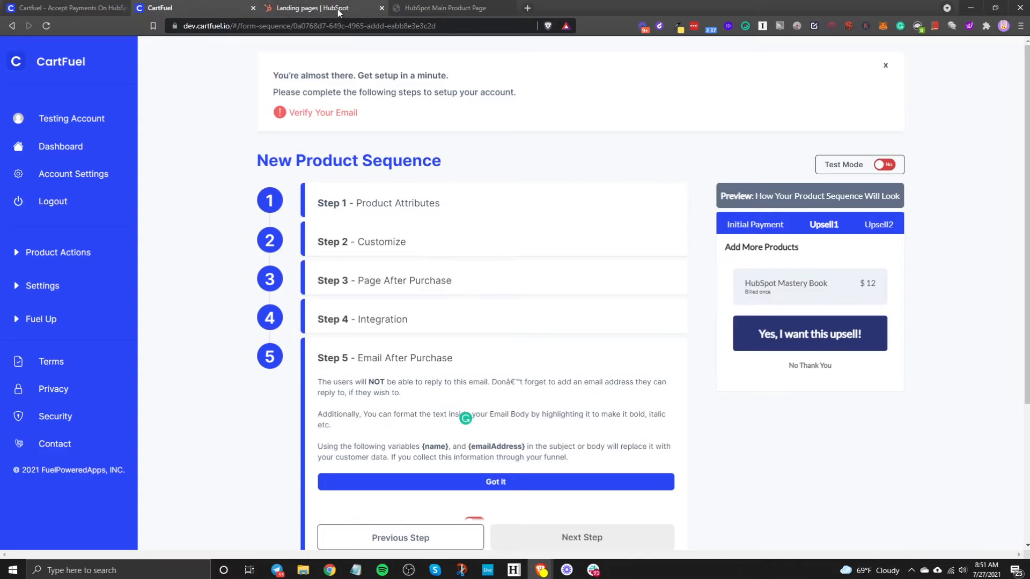
- Toggle test mode on and back off, then bring up the live Main Product Page
{"action": "left_click", "coordinate": [892, 167]}
{"action": "left_click", "coordinate": [893, 168]}
{"action": "left_click", "coordinate": [451, 8]}
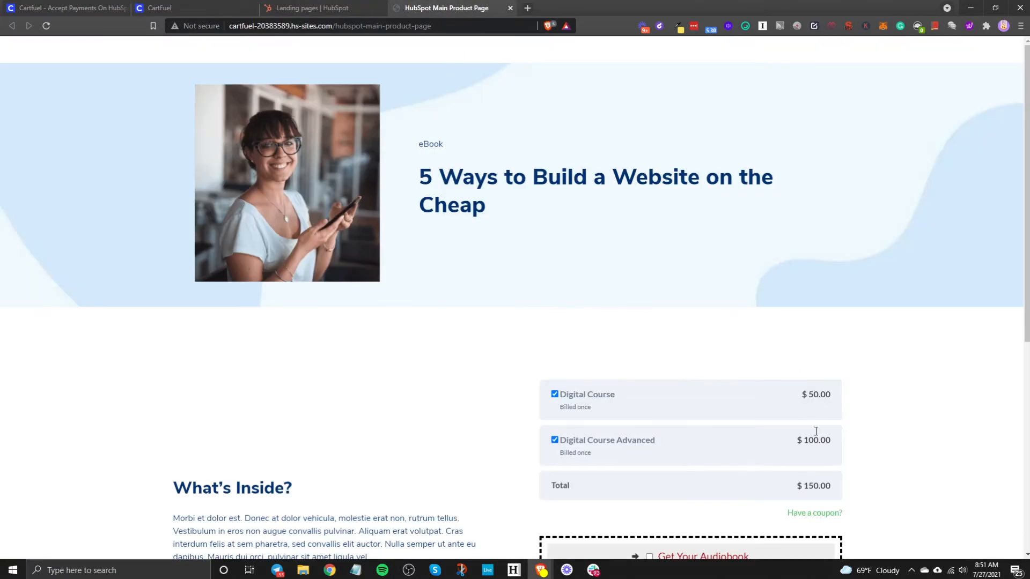
- Reduce the order to the $50 Digital Course, leaving out the audiobook, and choose Credit Card
{"action": "scroll", "coordinate": [796, 450], "scroll_direction": "down", "scroll_amount": 7}
{"action": "scroll", "coordinate": [762, 349], "scroll_direction": "up", "scroll_amount": 2}
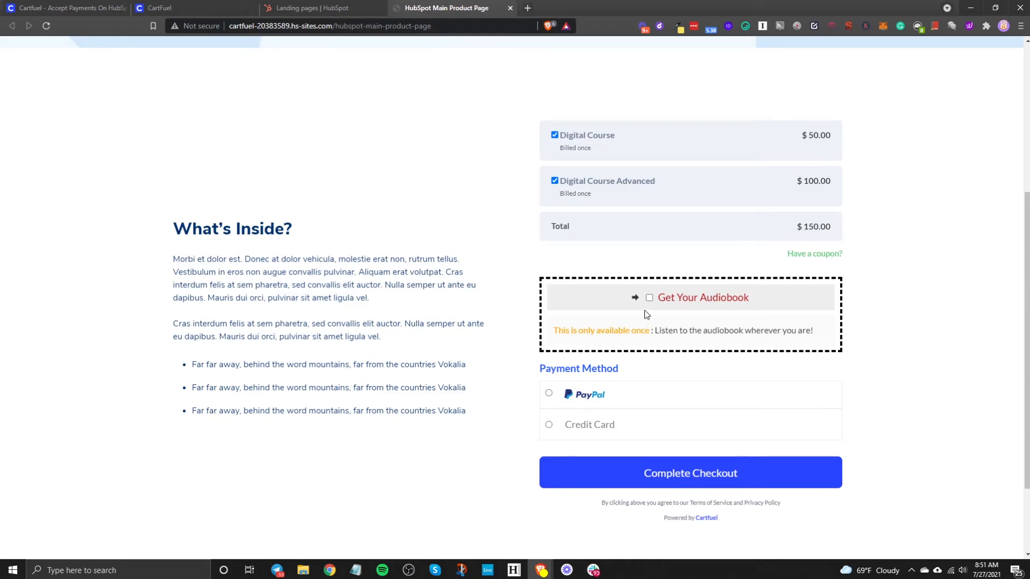
{"action": "left_click", "coordinate": [560, 179]}
{"action": "left_click", "coordinate": [651, 299]}
{"action": "scroll", "coordinate": [665, 409], "scroll_direction": "down", "scroll_amount": 2}
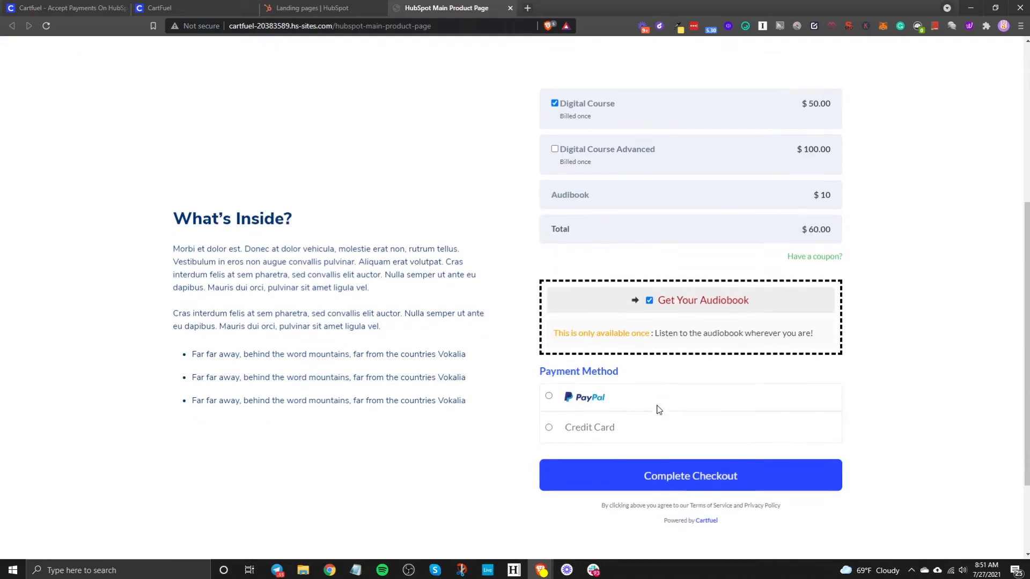
{"action": "left_click", "coordinate": [649, 224]}
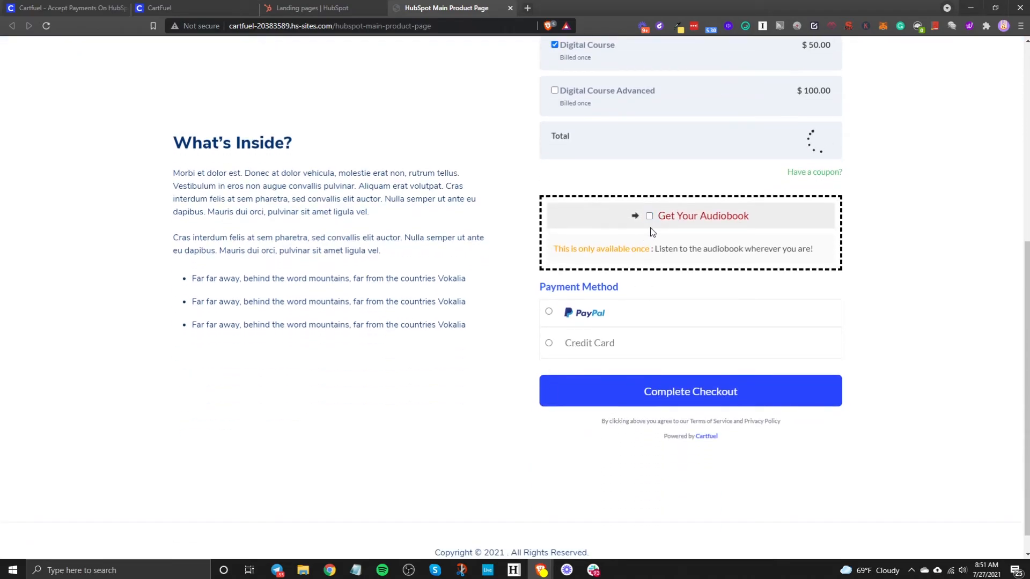
{"action": "left_click", "coordinate": [580, 348]}
{"action": "scroll", "coordinate": [580, 343], "scroll_direction": "down", "scroll_amount": 2}
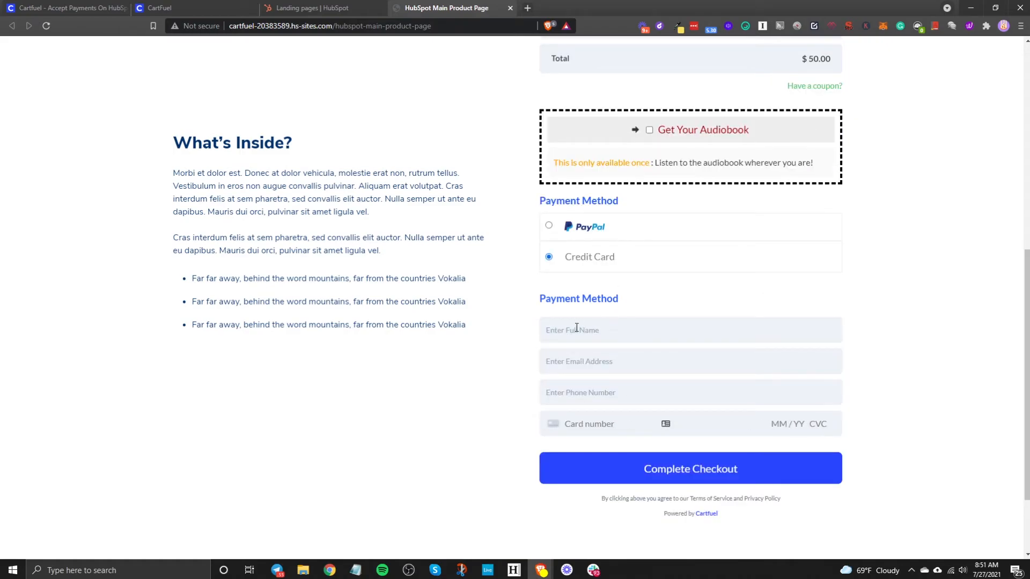
- Enter the buyer's name, e-mail, phone and test card details, then complete checkout
{"action": "left_click", "coordinate": [566, 337]}
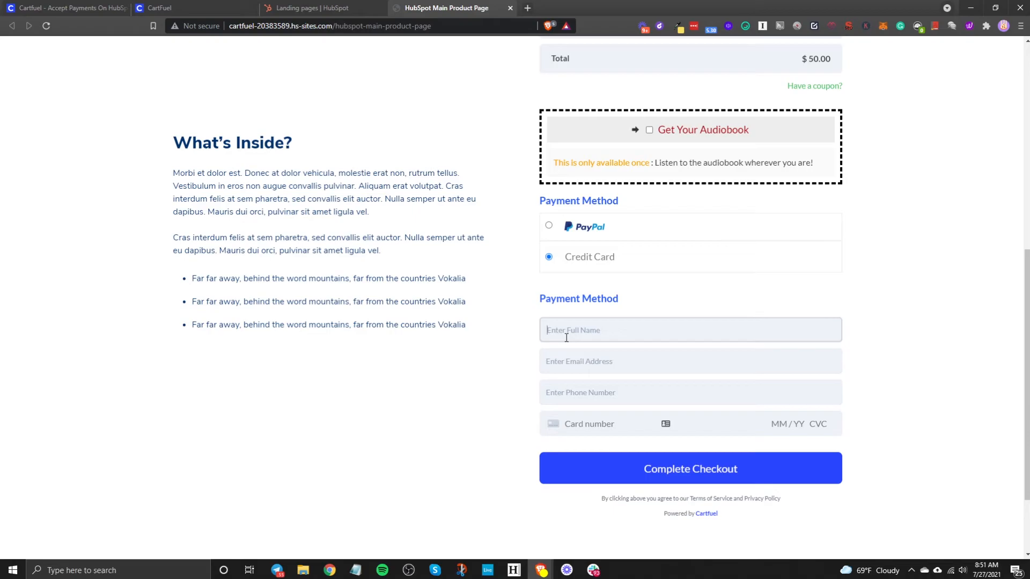
{"action": "left_click", "coordinate": [595, 351]}
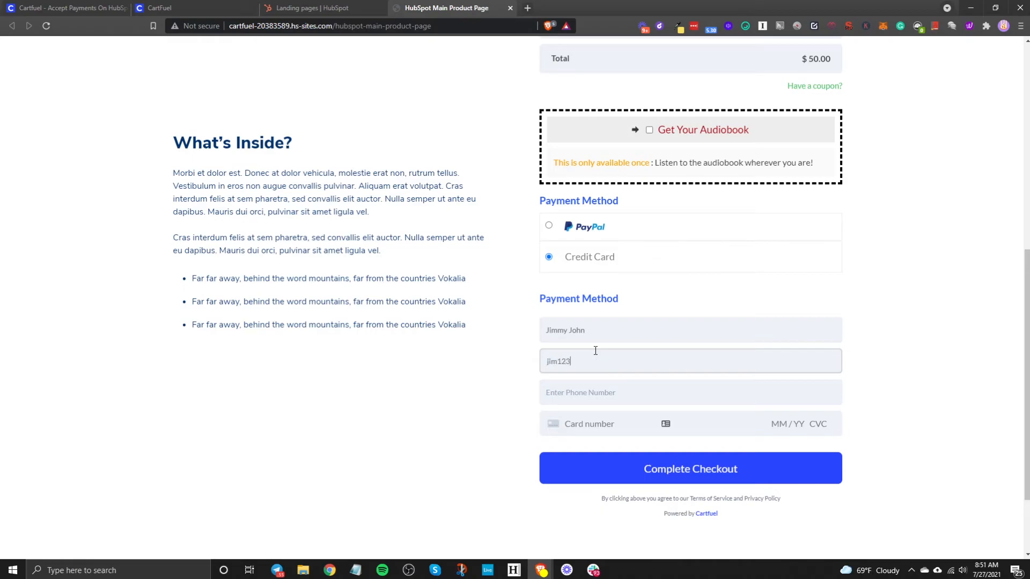
{"action": "key", "text": "Tab"}
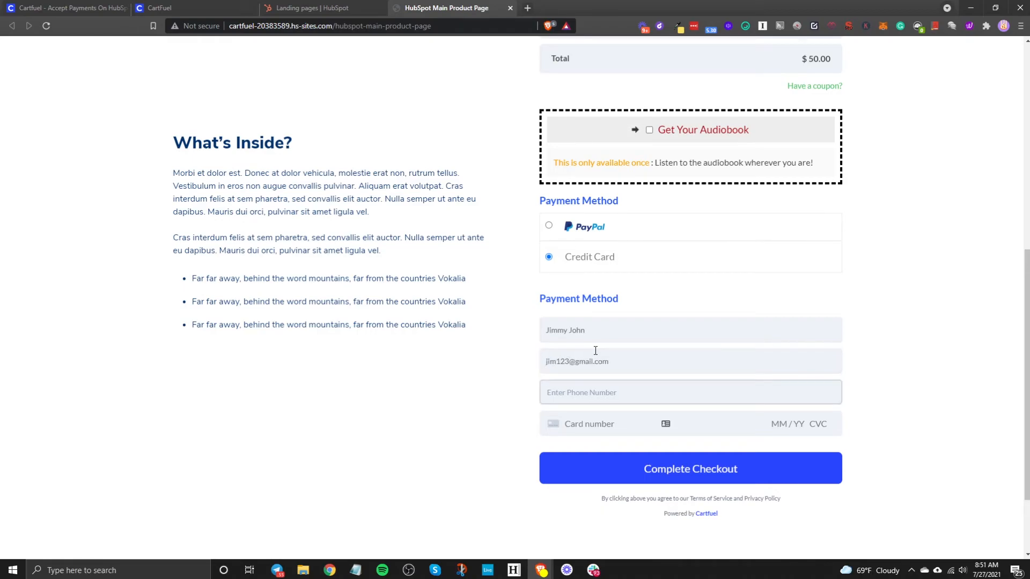
{"action": "type", "text": "856-555-5555"}
{"action": "left_click", "coordinate": [600, 425]}
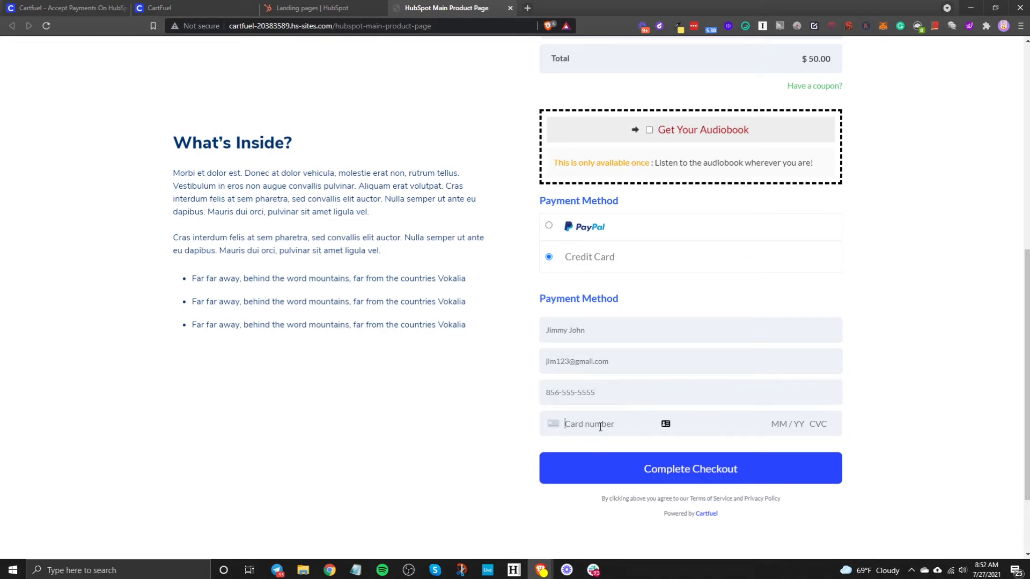
{"action": "type", "text": "42 4242 424"}
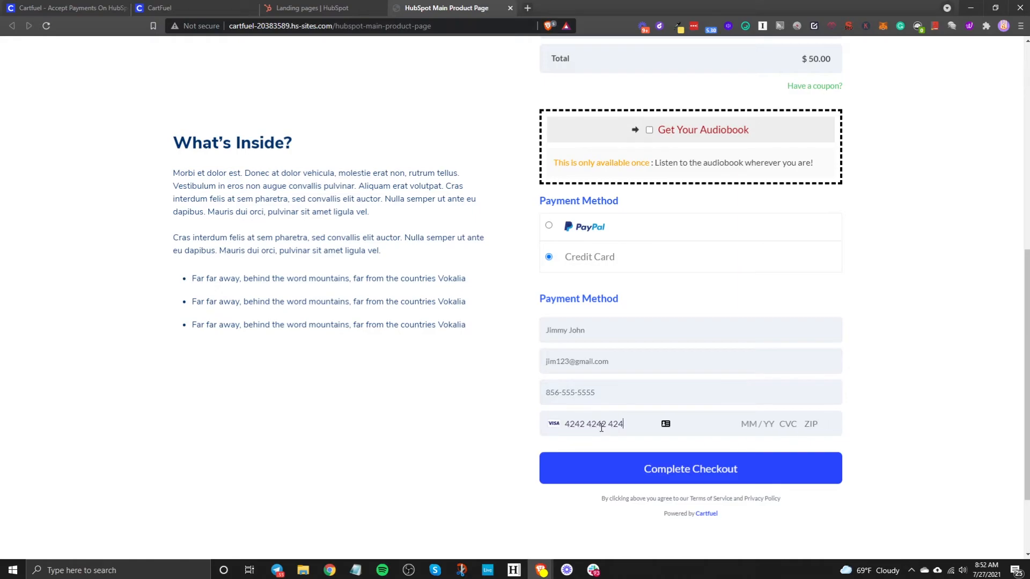
{"action": "type", "text": "2 4242 04 / 24 242 42424"}
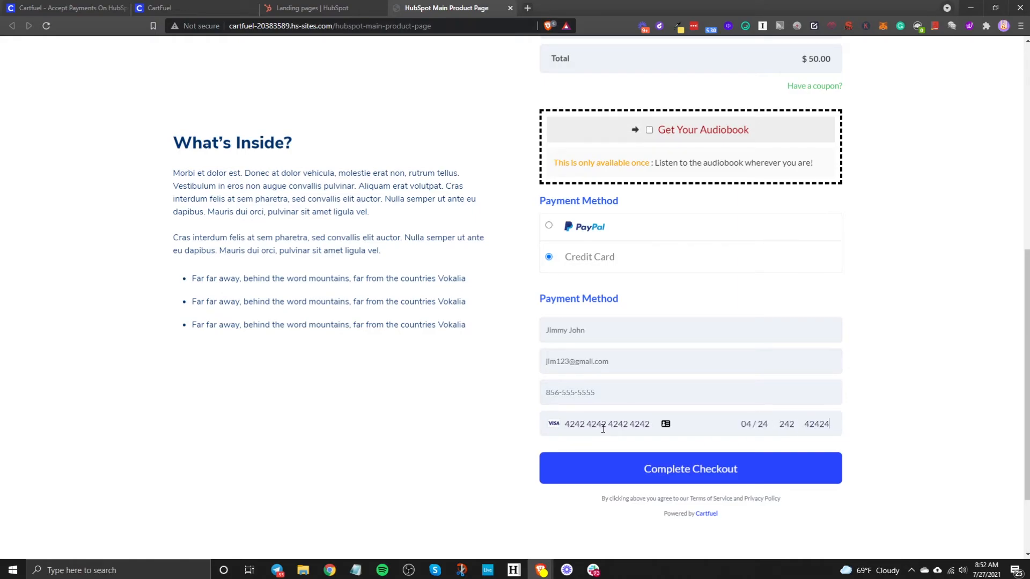
{"action": "left_click", "coordinate": [663, 468]}
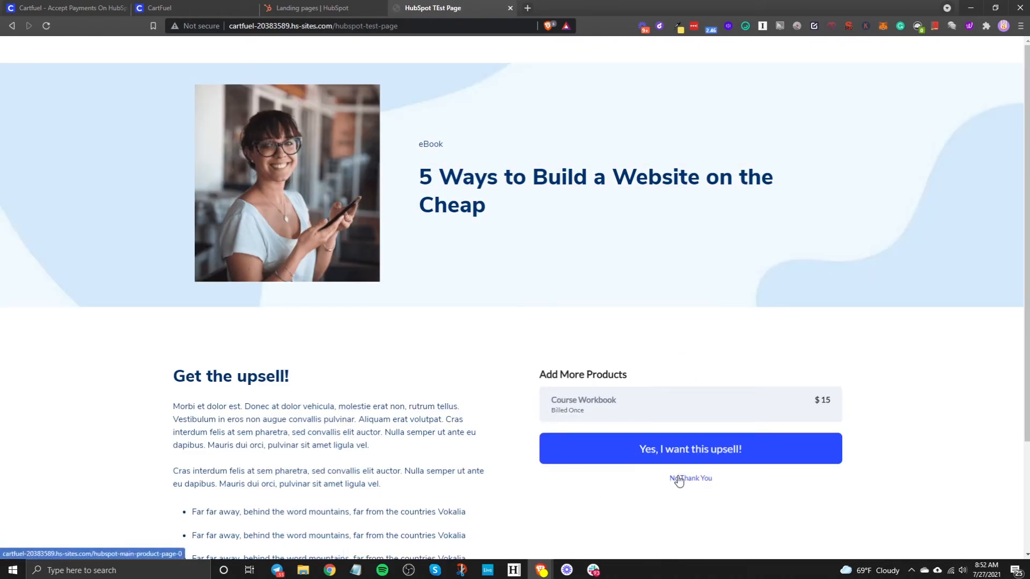
- Accept the $15 Course Workbook upsell to reach Order Complete, then return to Landing pages
{"action": "left_click", "coordinate": [655, 453]}
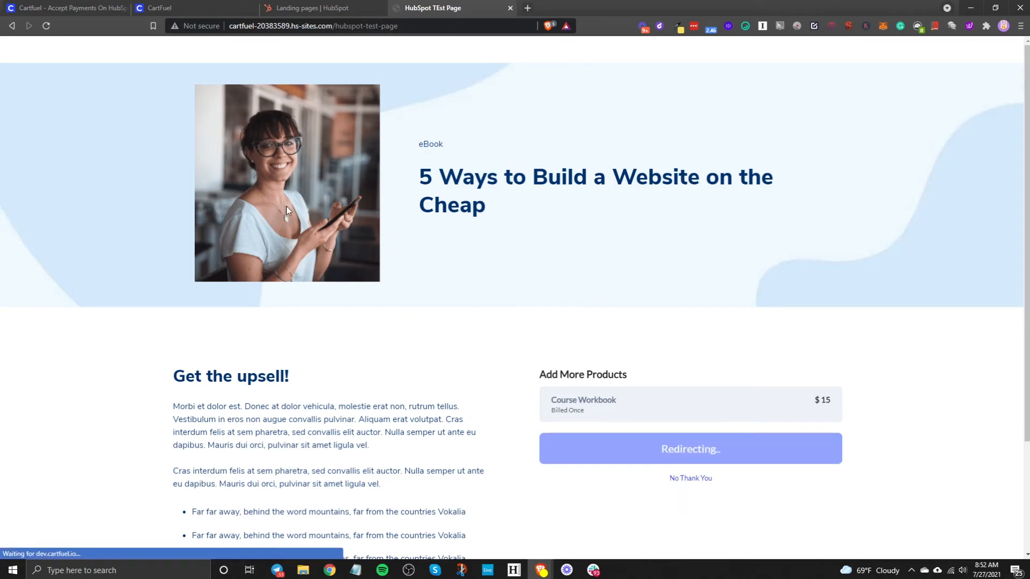
{"action": "left_click_drag", "start_coordinate": [175, 361], "coordinate": [420, 382]}
{"action": "left_click", "coordinate": [444, 382]}
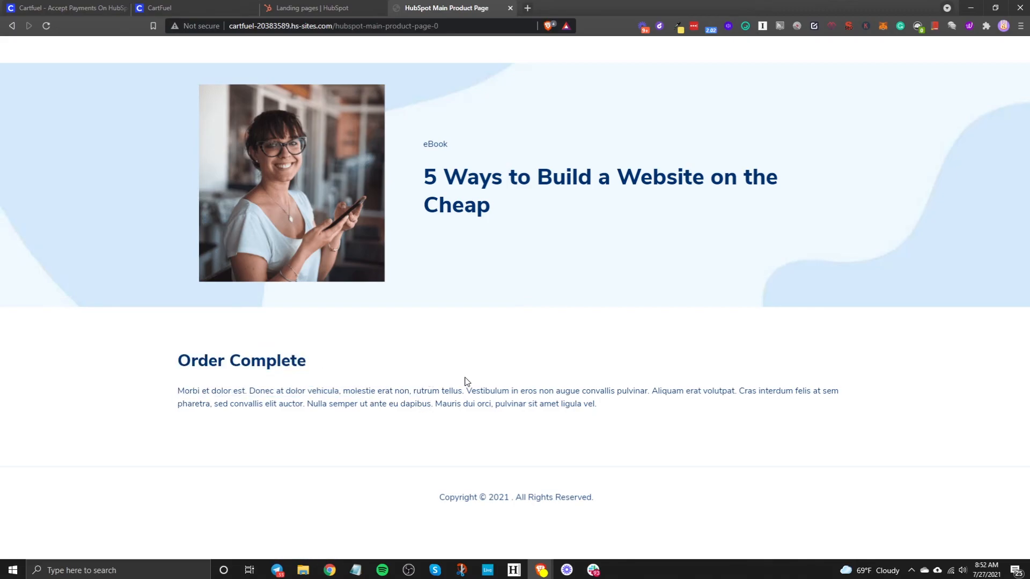
{"action": "left_click", "coordinate": [309, 12]}
- Open the test buyer's contact record and expand the $50 Digital Course and $15 Course Workbook DevCartfuel entries
{"action": "left_click", "coordinate": [82, 60]}
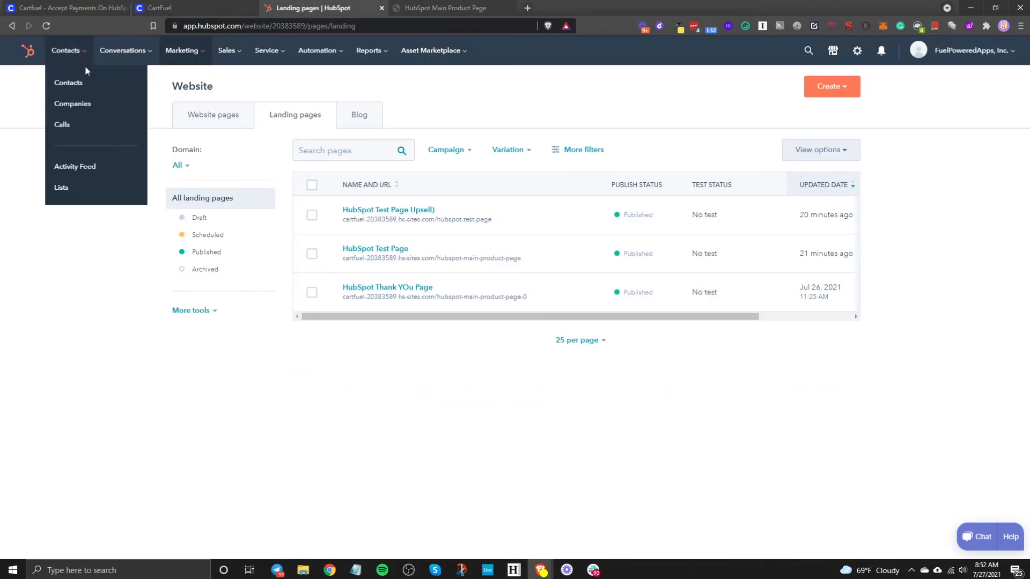
{"action": "left_click", "coordinate": [86, 83]}
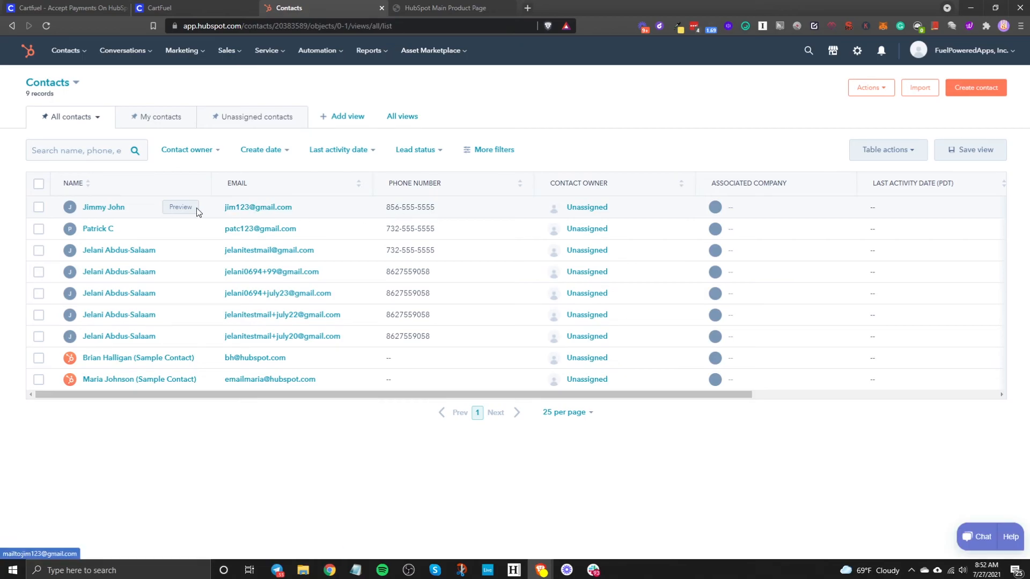
{"action": "left_click", "coordinate": [91, 213]}
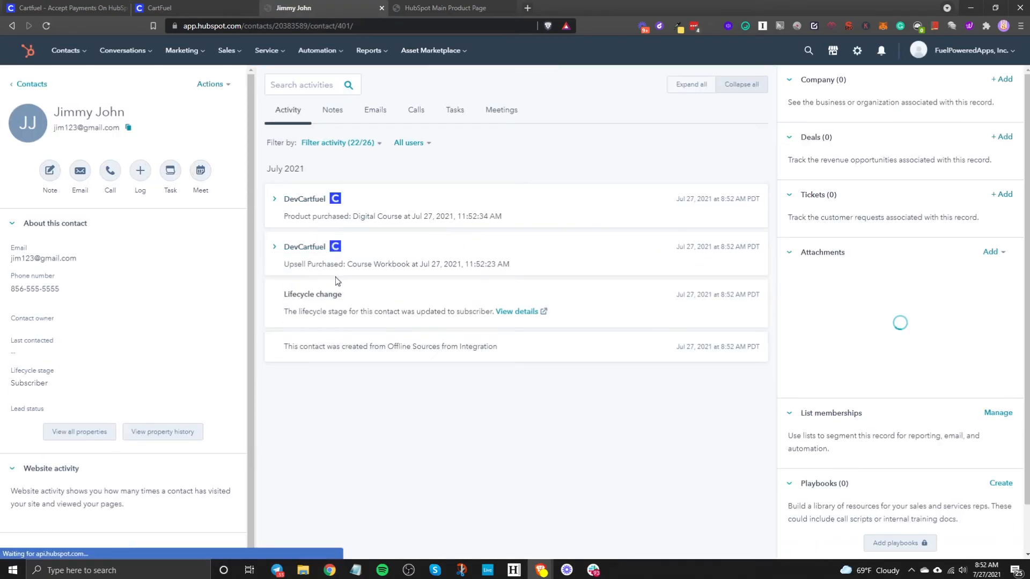
{"action": "left_click", "coordinate": [304, 252]}
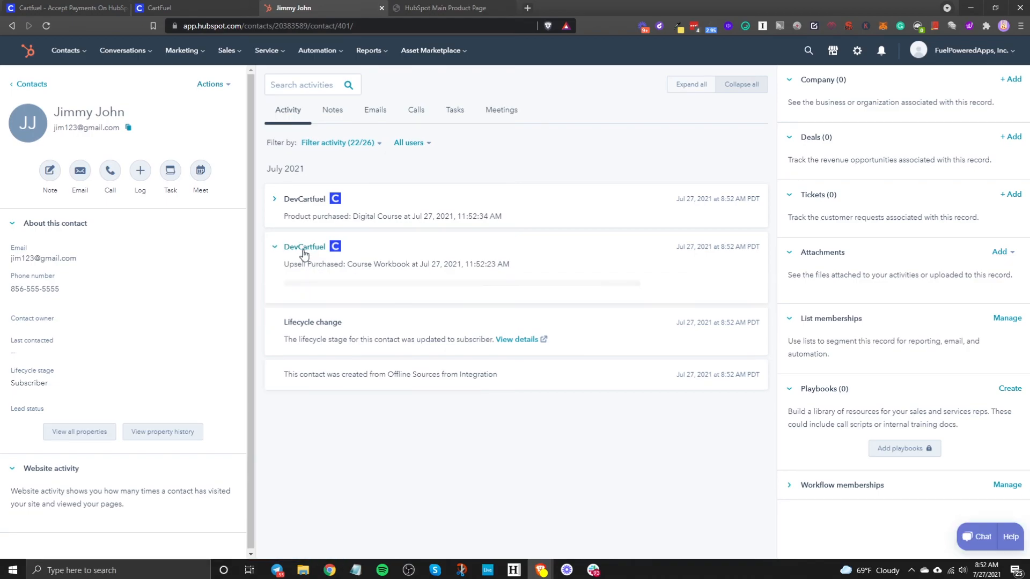
{"action": "left_click", "coordinate": [304, 199]}
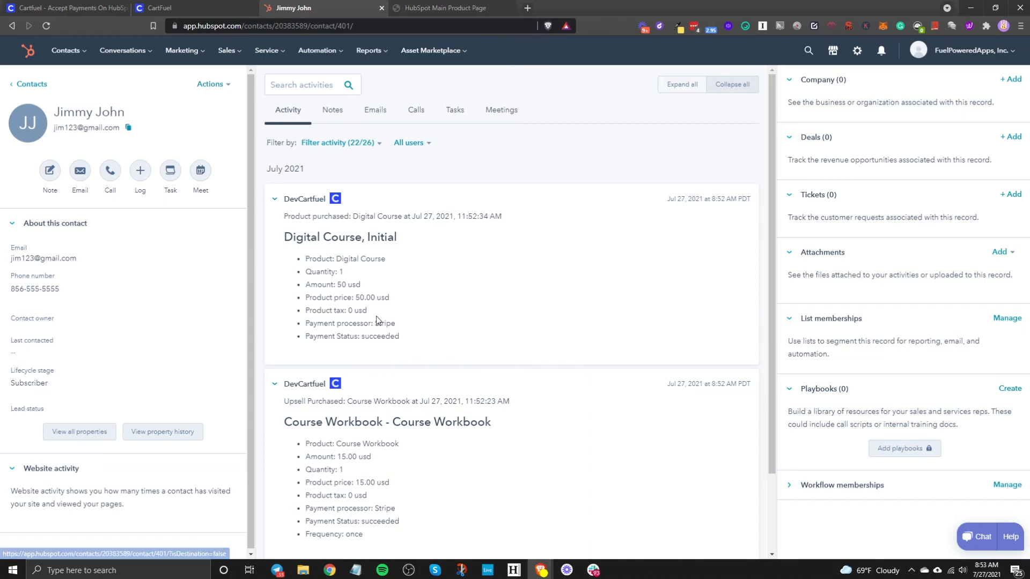
{"action": "left_click", "coordinate": [831, 54]}
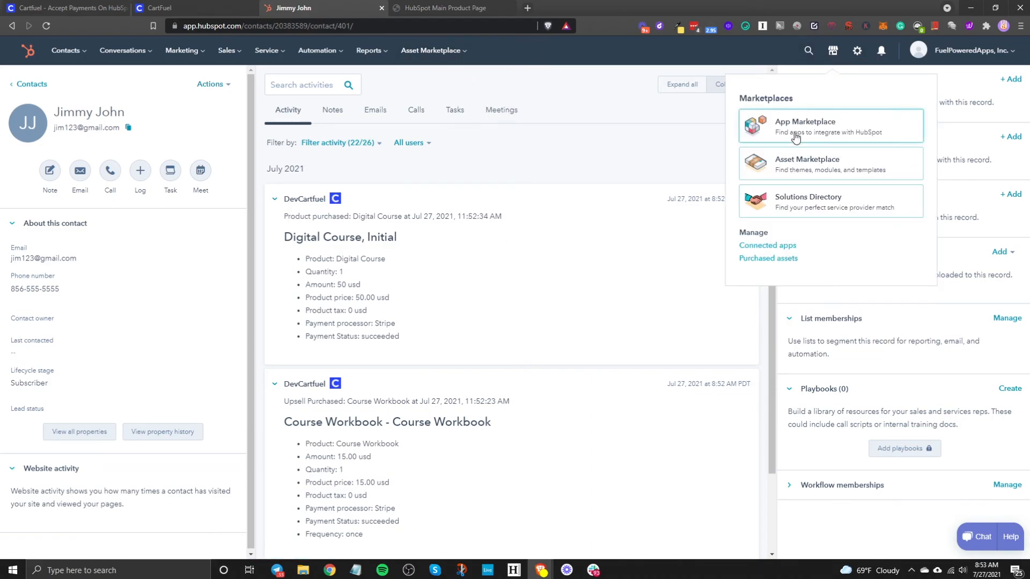
- Search 'stripe' in the App Marketplace, view the Stripe app, then switch to the cartfuel.io homepage
{"action": "left_click", "coordinate": [805, 129]}
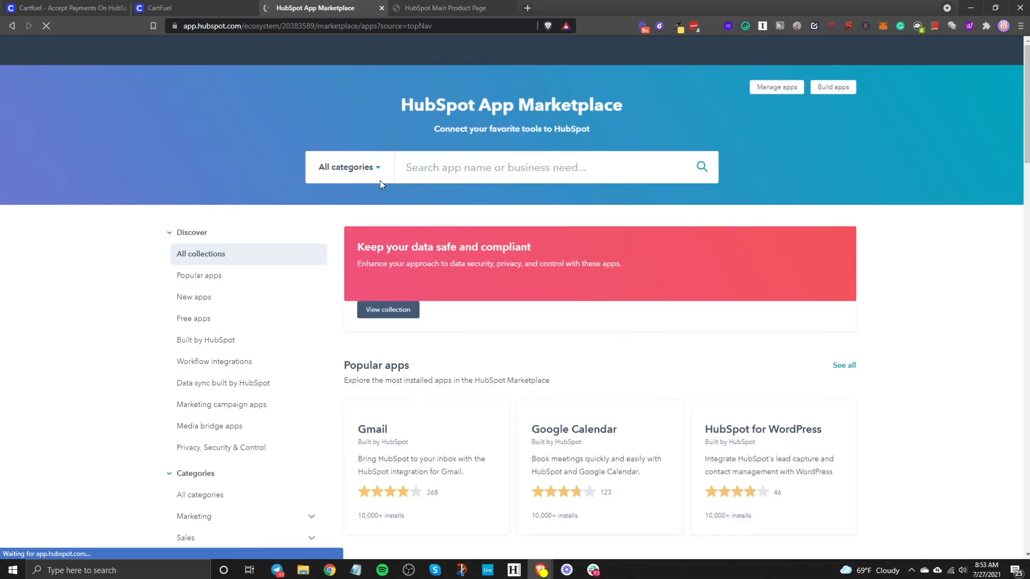
{"action": "left_click", "coordinate": [447, 174]}
{"action": "type", "text": "stripe"}
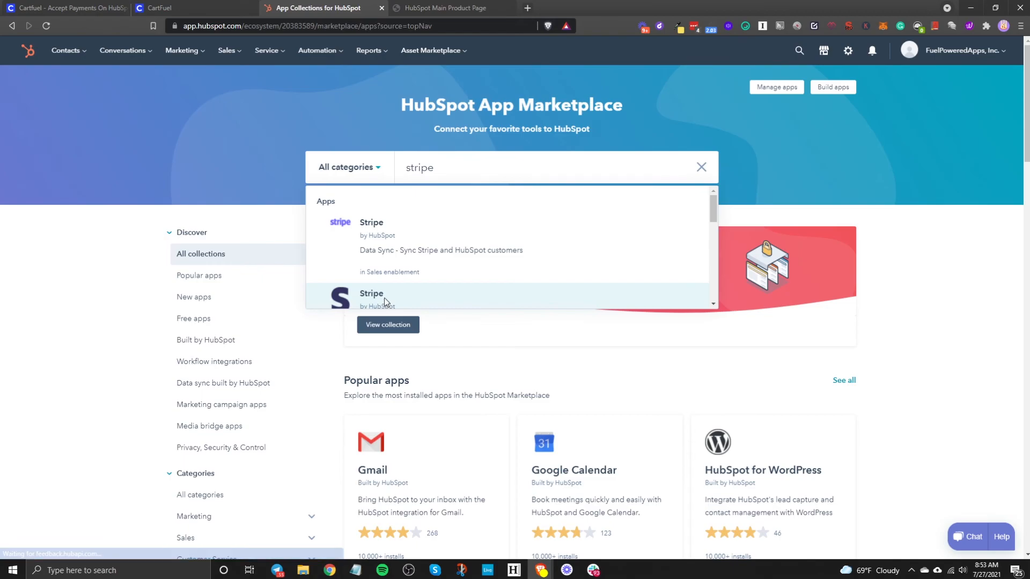
{"action": "left_click", "coordinate": [385, 297]}
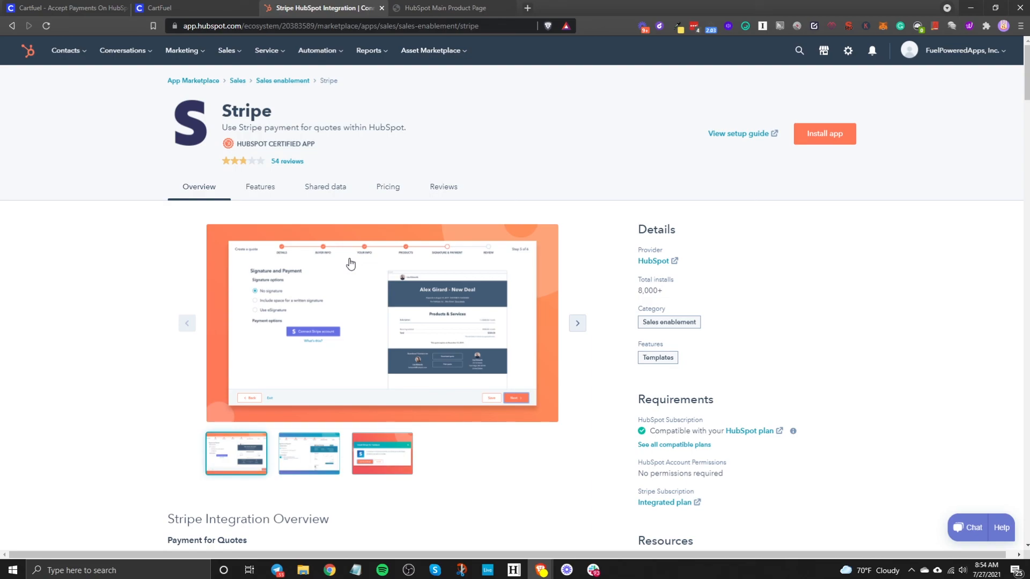
{"action": "left_click", "coordinate": [67, 7]}
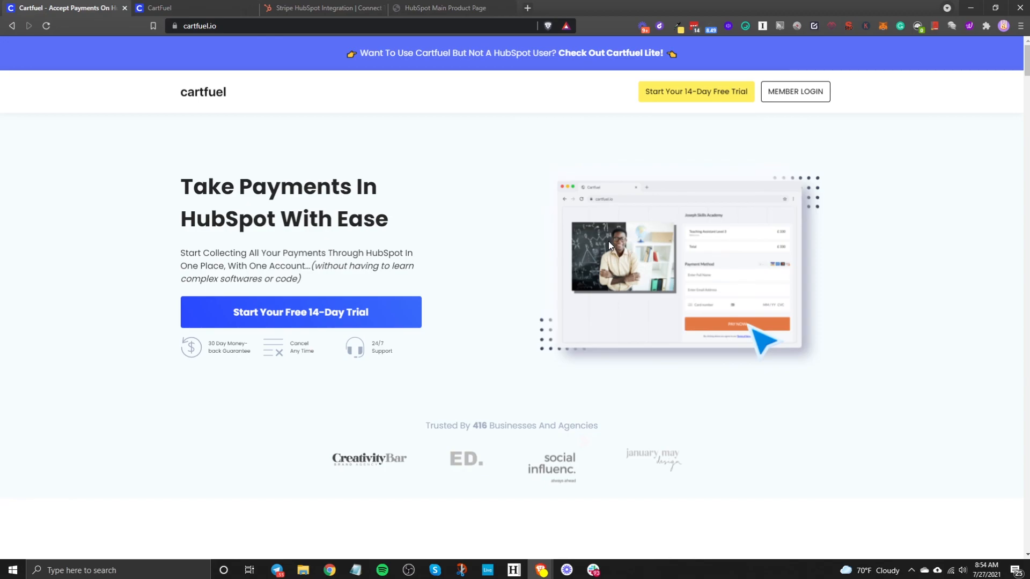
{"action": "left_click", "coordinate": [325, 7]}
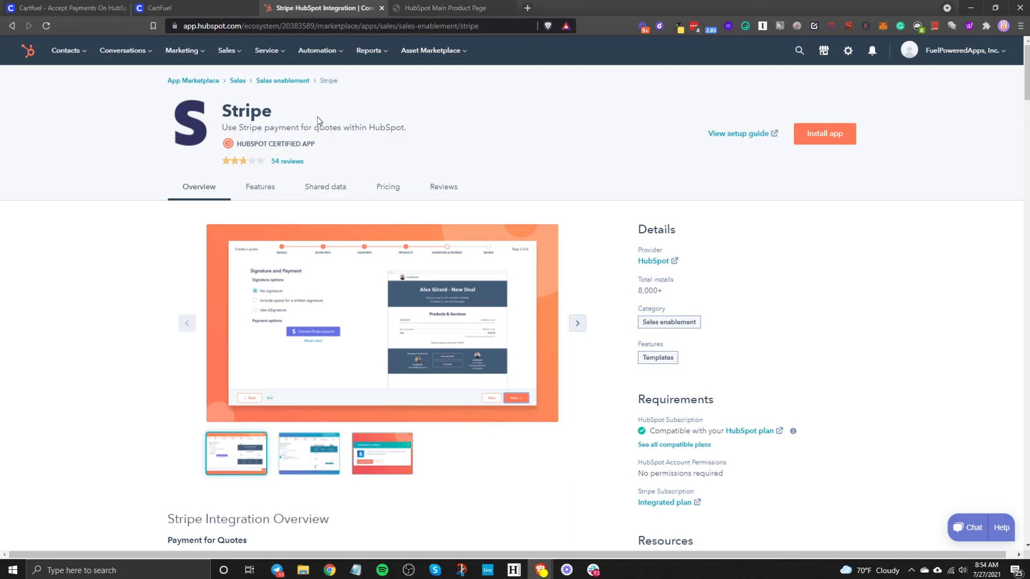
{"action": "left_click", "coordinate": [59, 7]}
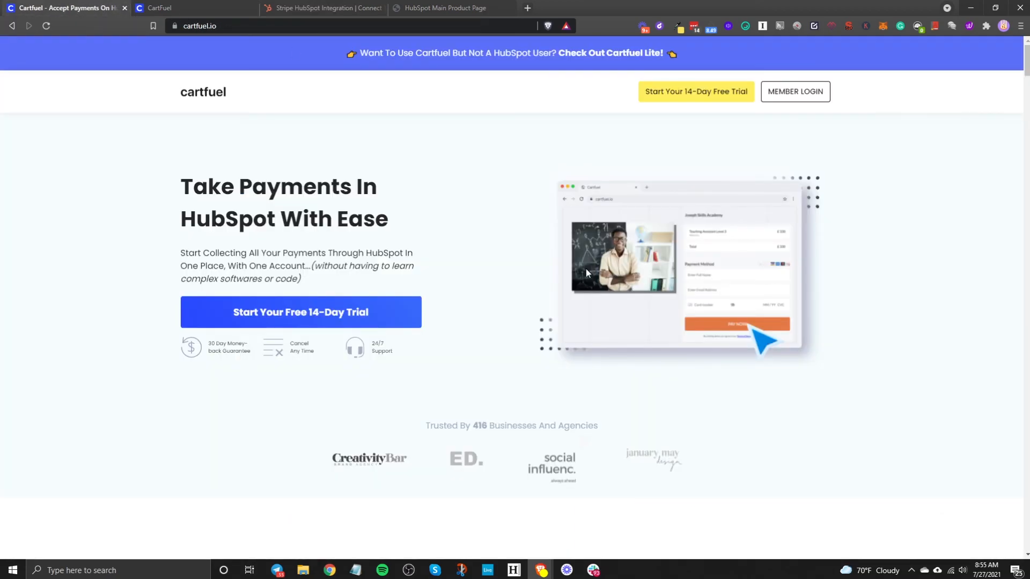